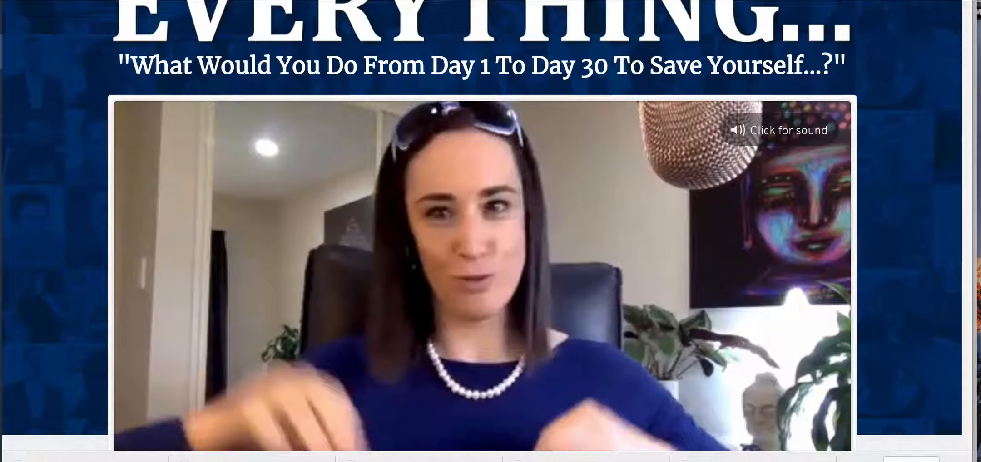
Step: Review the 30DAYS.com registration page, from the headline and video to the registration offer and opening letter
{"action": "scroll", "coordinate": [887, 190], "scroll_direction": "down", "scroll_amount": 4}
{"action": "scroll", "coordinate": [888, 190], "scroll_direction": "down", "scroll_amount": 5}
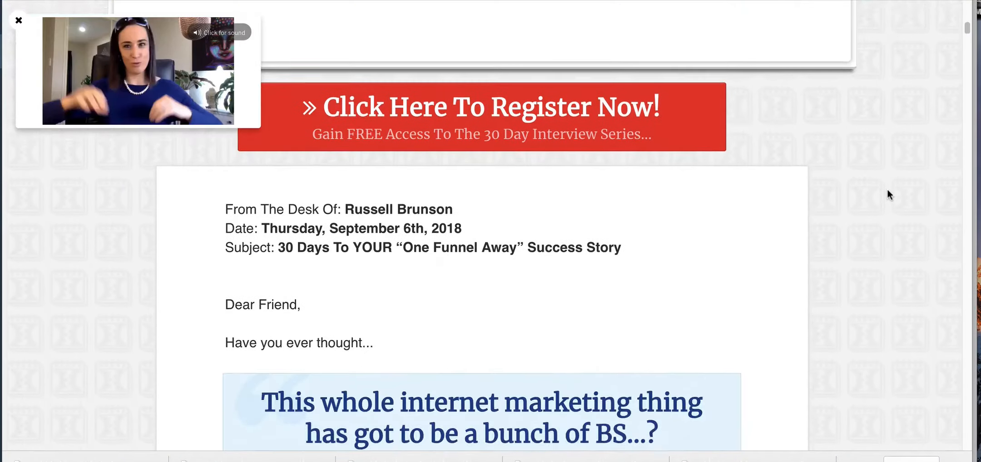
{"action": "scroll", "coordinate": [888, 189], "scroll_direction": "up", "scroll_amount": 10}
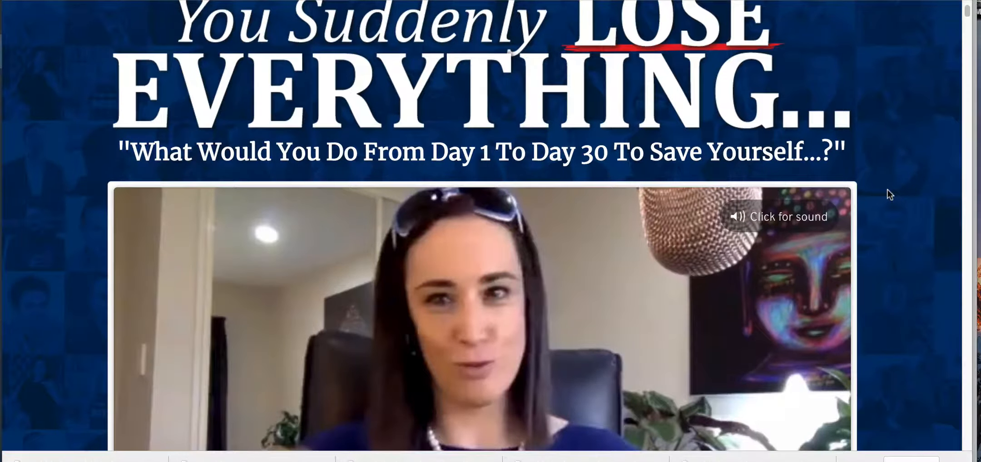
{"action": "scroll", "coordinate": [888, 190], "scroll_direction": "down", "scroll_amount": 5}
{"action": "scroll", "coordinate": [888, 190], "scroll_direction": "down", "scroll_amount": 2}
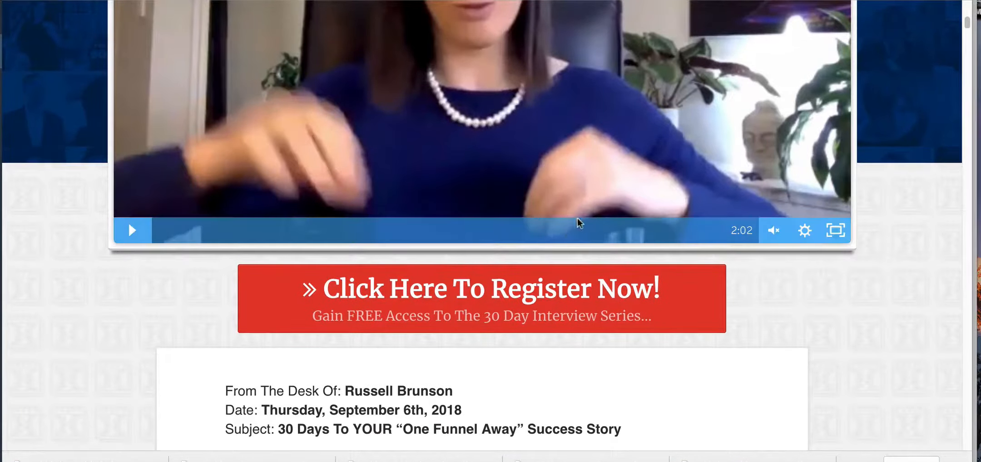
{"action": "scroll", "coordinate": [896, 261], "scroll_direction": "down", "scroll_amount": 3}
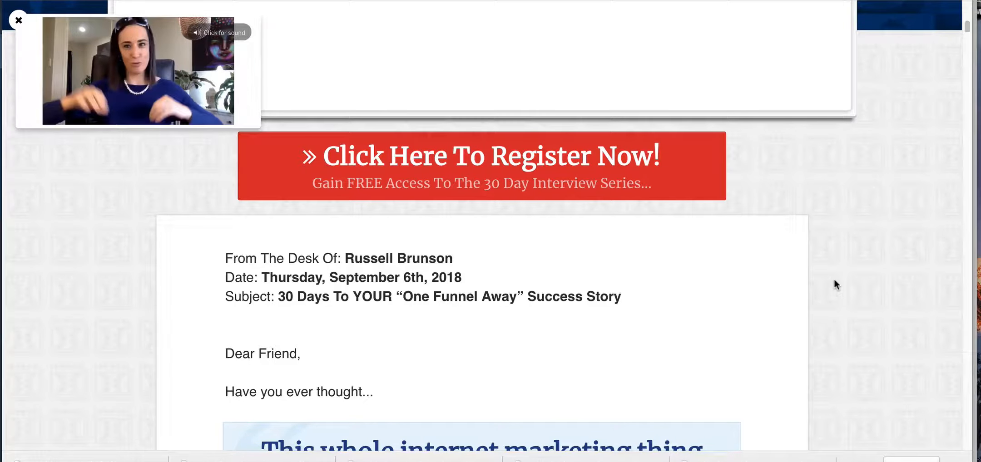
{"action": "scroll", "coordinate": [834, 280], "scroll_direction": "down", "scroll_amount": 1}
{"action": "scroll", "coordinate": [835, 279], "scroll_direction": "up", "scroll_amount": 1}
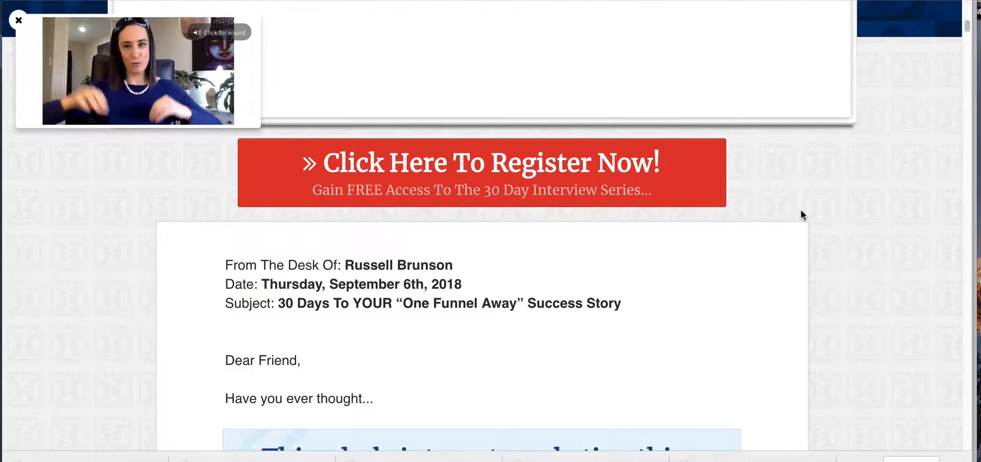
{"action": "scroll", "coordinate": [801, 210], "scroll_direction": "up", "scroll_amount": 10}
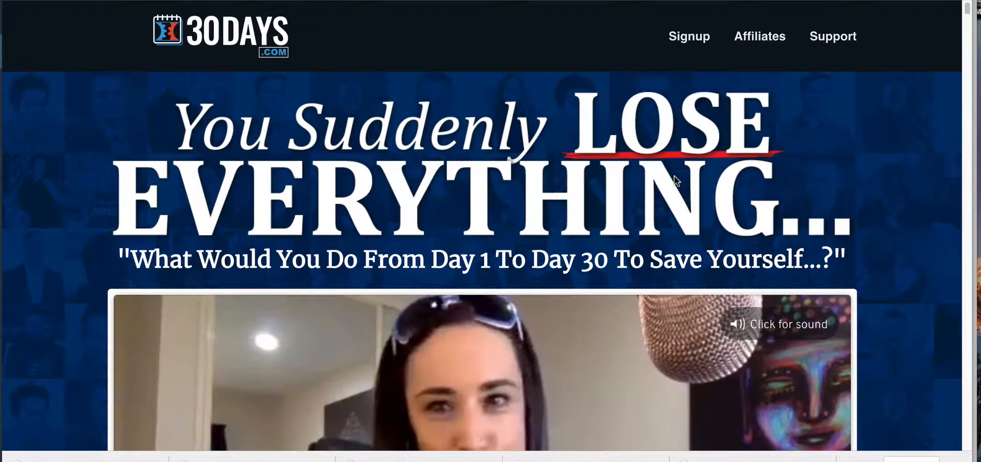
{"action": "scroll", "coordinate": [674, 176], "scroll_direction": "down", "scroll_amount": 5}
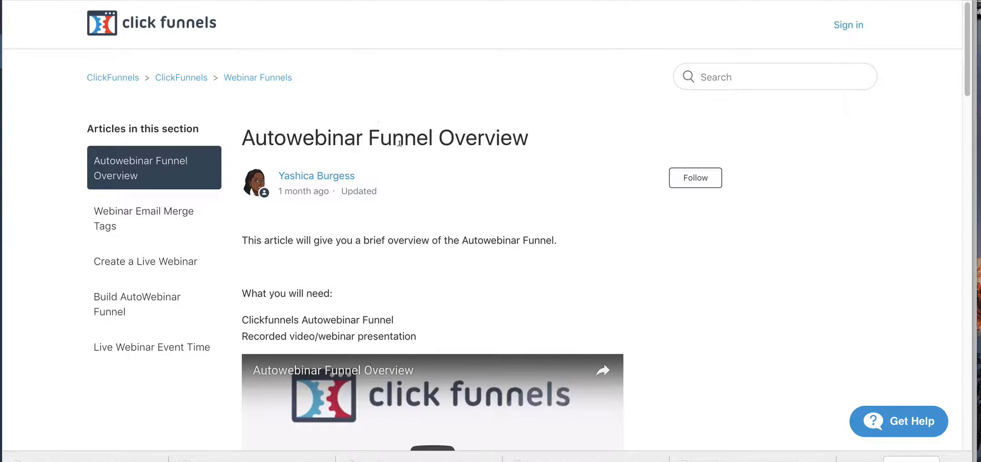
Step: Read the Autowebinar Funnel Overview help article's descriptions of the registration, countdown, broadcast and replay pages
{"action": "scroll", "coordinate": [428, 170], "scroll_direction": "down", "scroll_amount": 5}
{"action": "scroll", "coordinate": [428, 175], "scroll_direction": "down", "scroll_amount": 18}
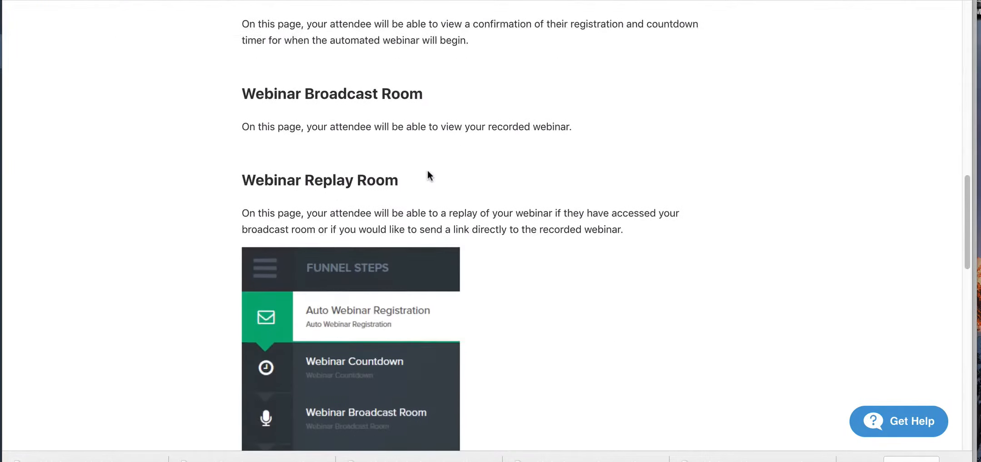
{"action": "scroll", "coordinate": [429, 171], "scroll_direction": "down", "scroll_amount": 5}
{"action": "scroll", "coordinate": [441, 154], "scroll_direction": "up", "scroll_amount": 15}
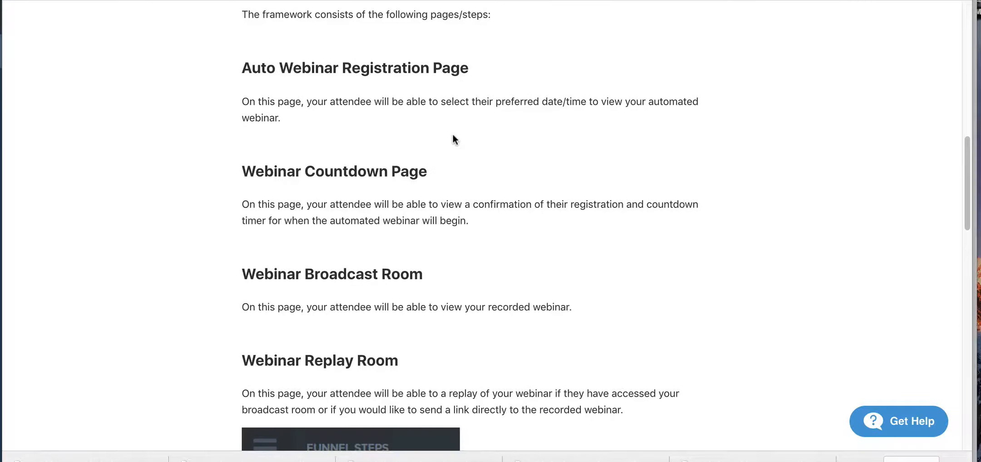
{"action": "scroll", "coordinate": [432, 182], "scroll_direction": "up", "scroll_amount": 7}
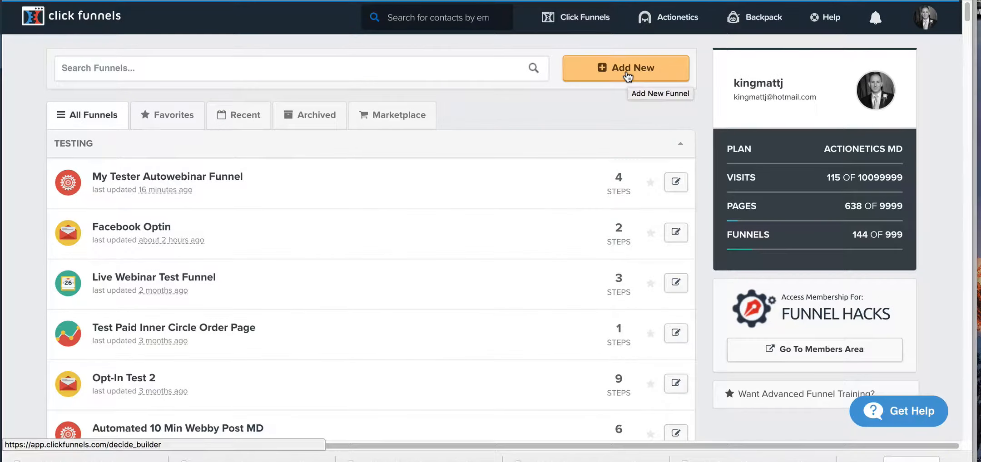
Step: Start a new funnel in the Classic Funnel Builder with the Host Webinar goal and Webinar Replay type
{"action": "left_click", "coordinate": [627, 72]}
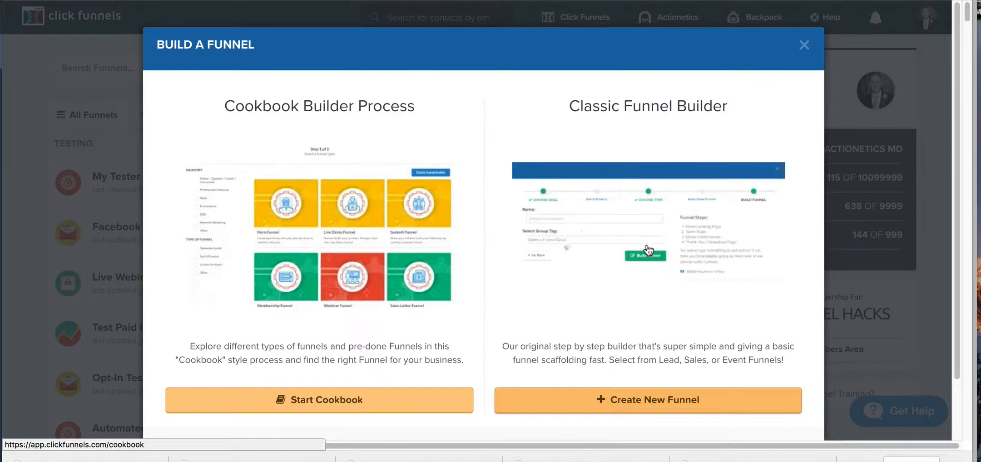
{"action": "left_click", "coordinate": [657, 393]}
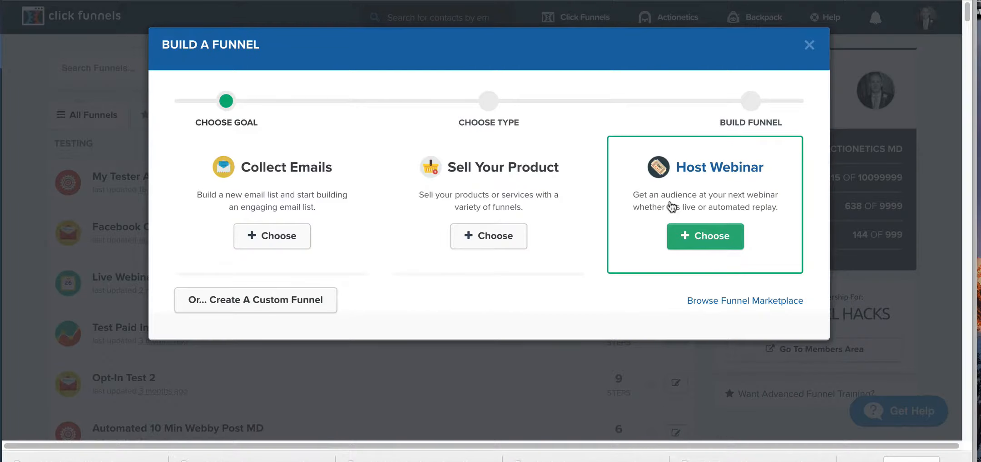
{"action": "left_click", "coordinate": [704, 235]}
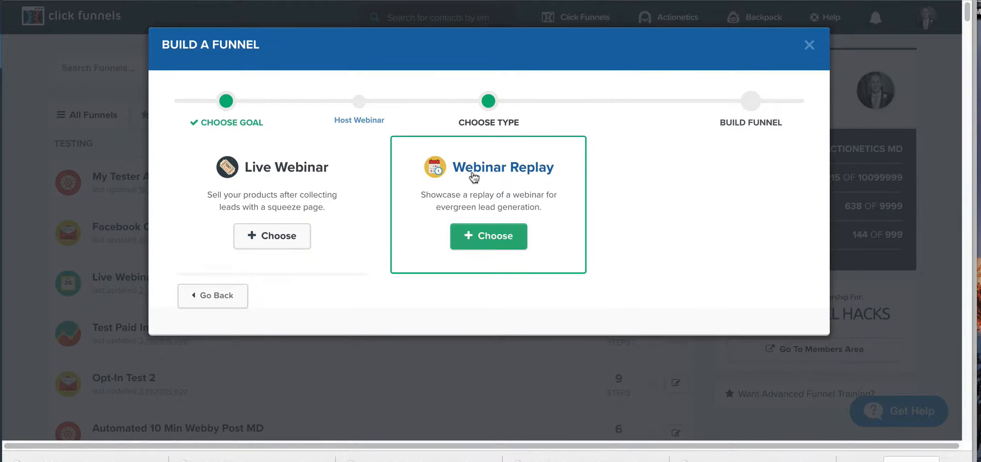
{"action": "left_click", "coordinate": [491, 237]}
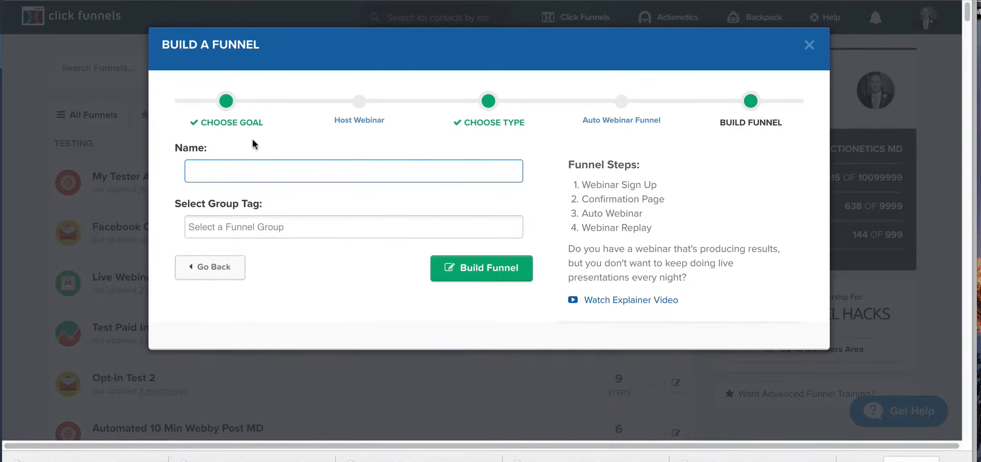
Step: Name the new funnel "Test Autowebinar Funnel"
{"action": "left_click", "coordinate": [255, 169]}
{"action": "type", "text": "Te"}
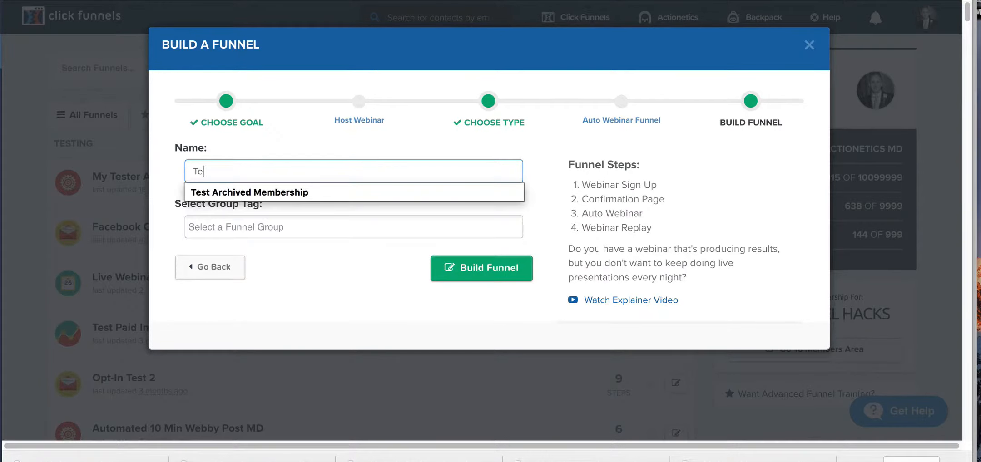
{"action": "type", "text": "st Membershi"}
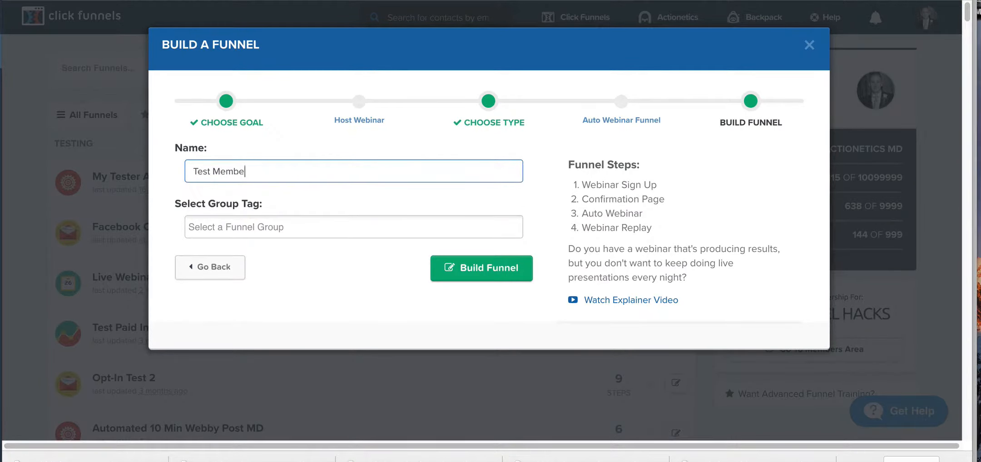
{"action": "key", "text": "BackSpace"}
{"action": "key", "text": "BackSpace"}
{"action": "key", "text": "BackSpace"}
{"action": "key", "text": "BackSpace"}
{"action": "key", "text": "BackSpace"}
{"action": "key", "text": "BackSpace"}
{"action": "key", "text": "BackSpace"}
{"action": "key", "text": "BackSpace"}
{"action": "key", "text": "BackSpace"}
{"action": "key", "text": "BackSpace"}
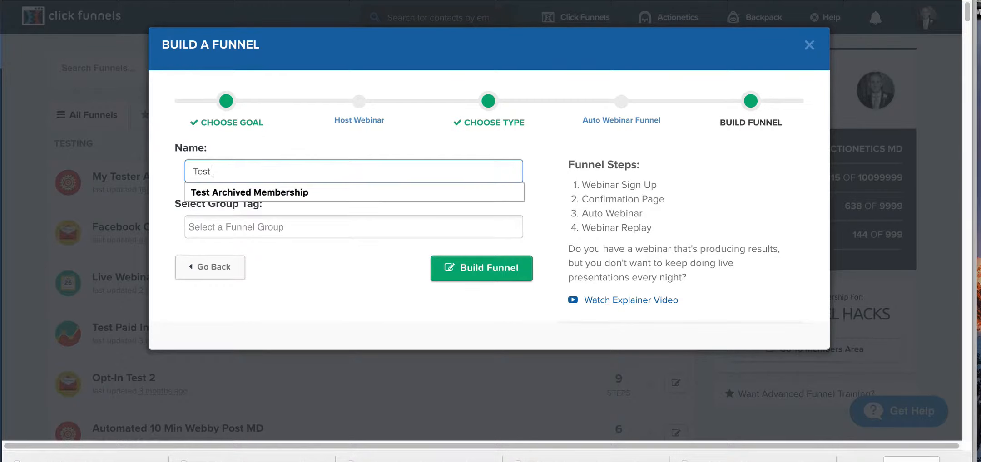
{"action": "type", "text": "Auto"}
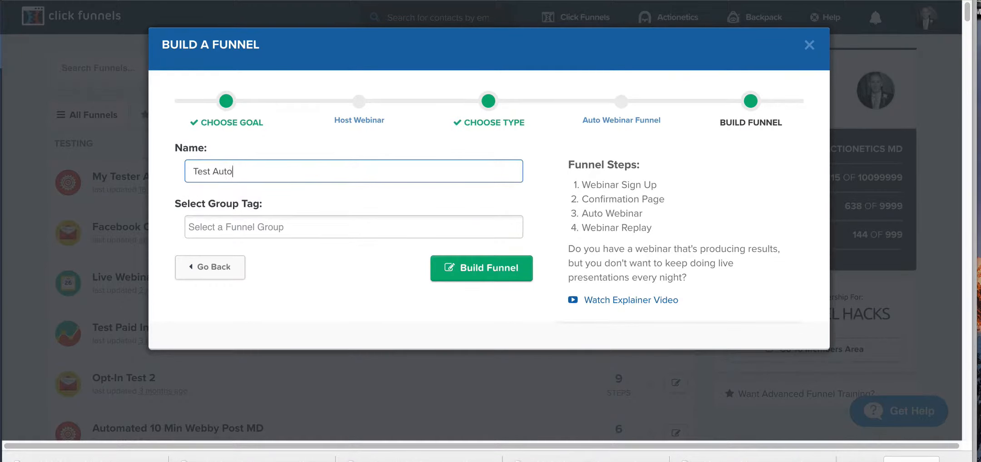
{"action": "type", "text": "webinar Funnel"}
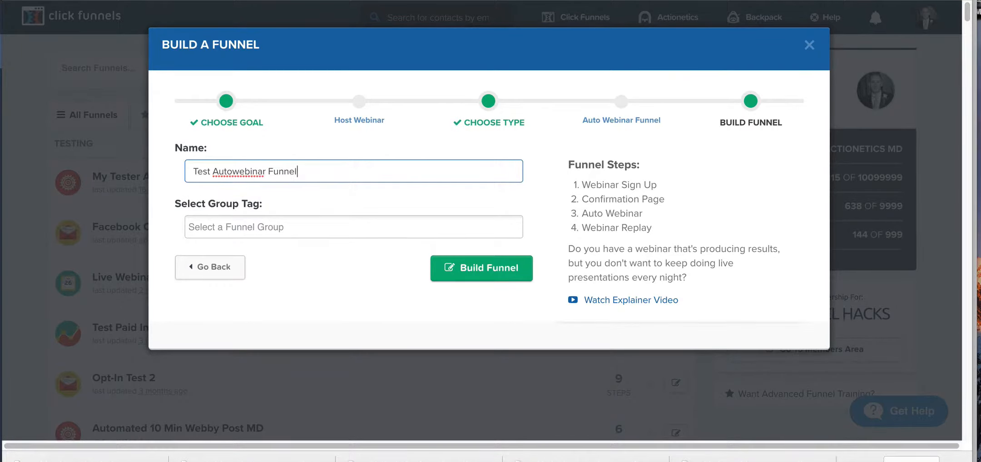
Step: Assign the funnel to the TESTING group tag and build it
{"action": "left_click", "coordinate": [254, 225]}
{"action": "type", "text": "TEST"}
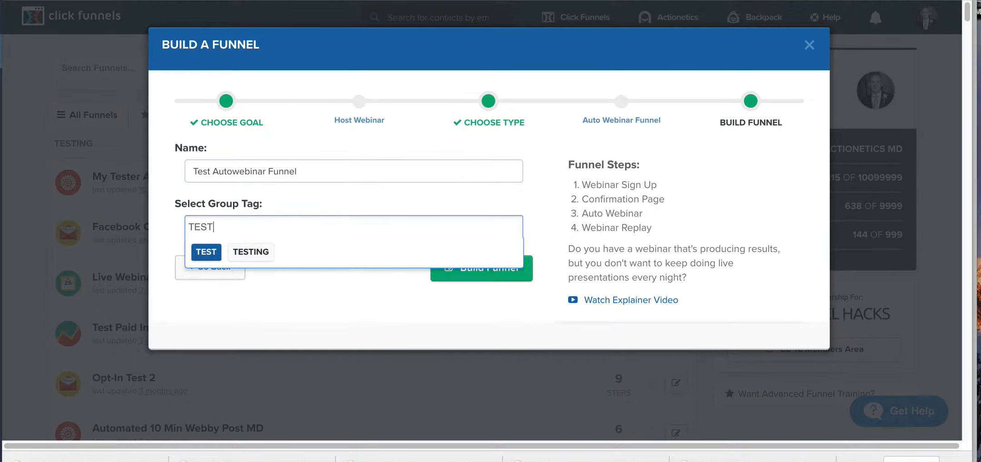
{"action": "left_click", "coordinate": [253, 253]}
{"action": "left_click", "coordinate": [488, 266]}
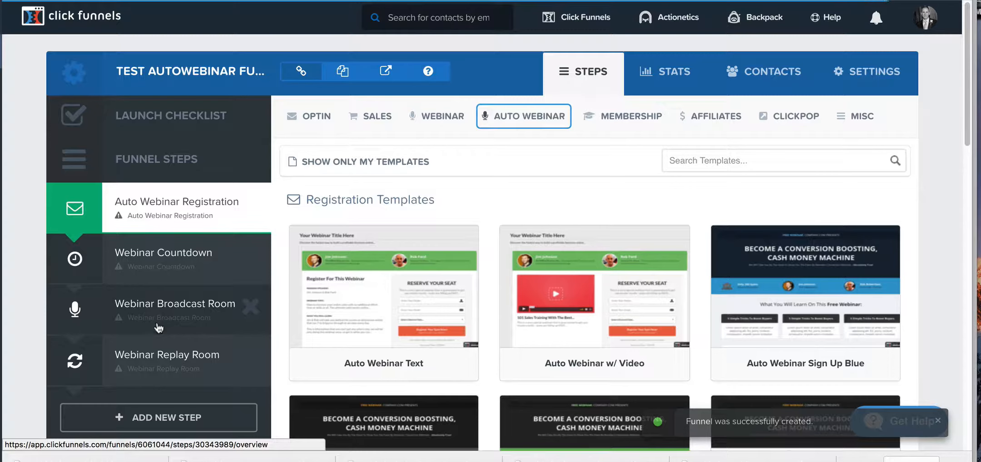
Step: Apply the Mother Funnel AutoWebinar - 4 registration template to the Auto Webinar Registration step
{"action": "mouse_move", "coordinate": [386, 287]}
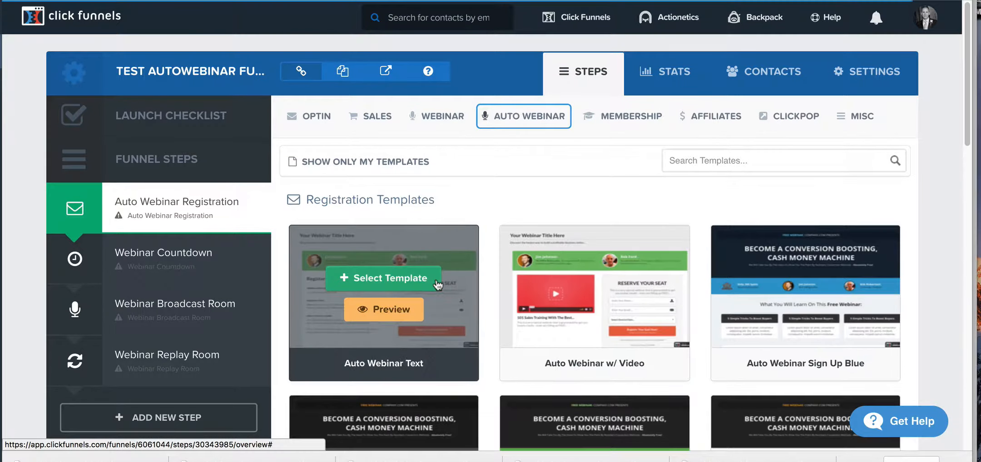
{"action": "scroll", "coordinate": [437, 285], "scroll_direction": "down", "scroll_amount": 7}
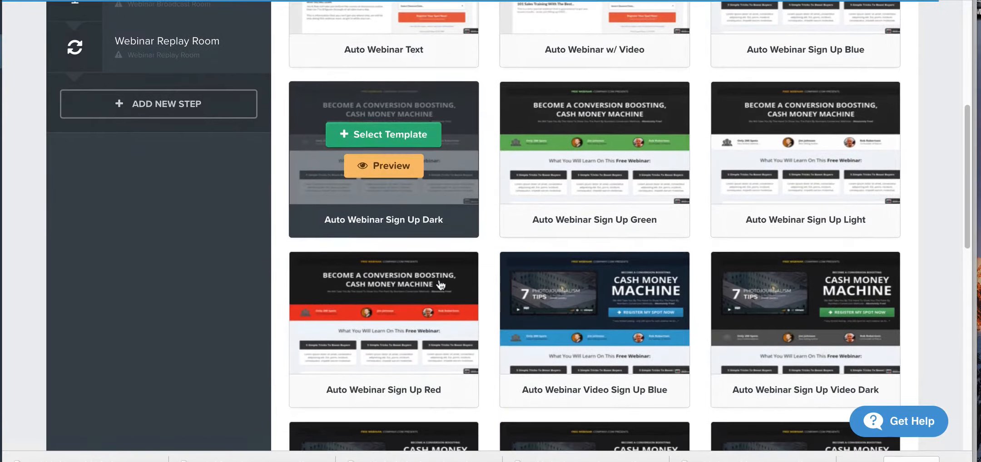
{"action": "mouse_move", "coordinate": [440, 285]}
{"action": "mouse_move", "coordinate": [763, 202]}
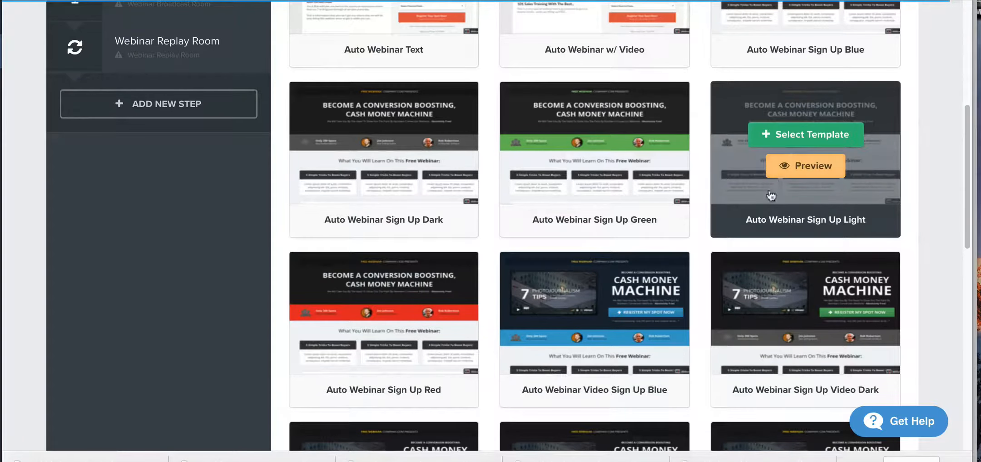
{"action": "scroll", "coordinate": [762, 205], "scroll_direction": "down", "scroll_amount": 8}
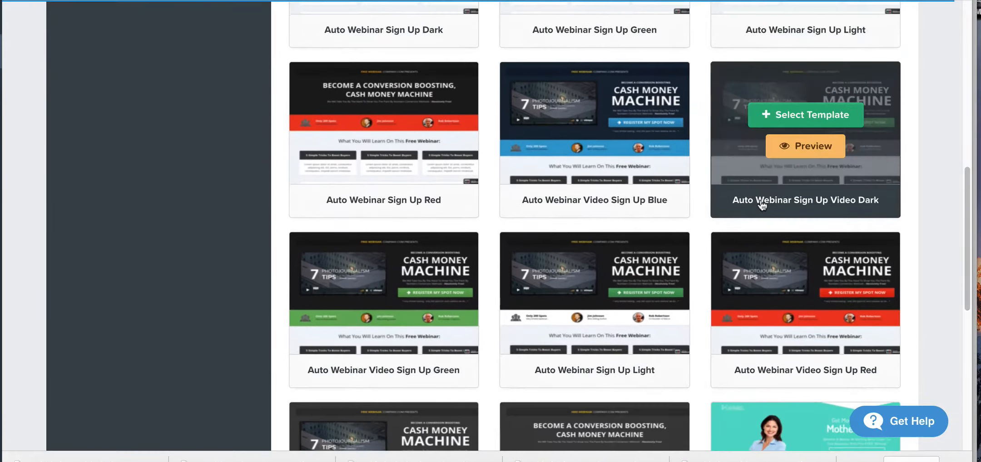
{"action": "scroll", "coordinate": [762, 206], "scroll_direction": "down", "scroll_amount": 5}
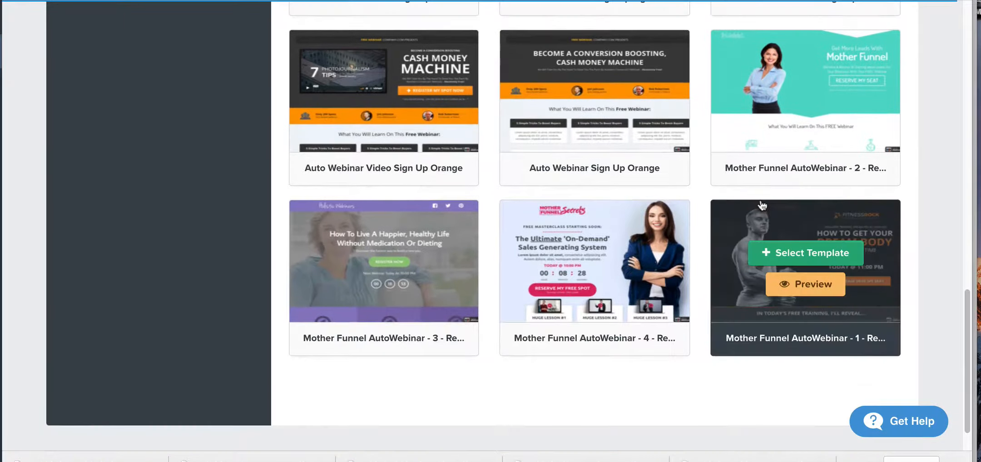
{"action": "mouse_move", "coordinate": [557, 291]}
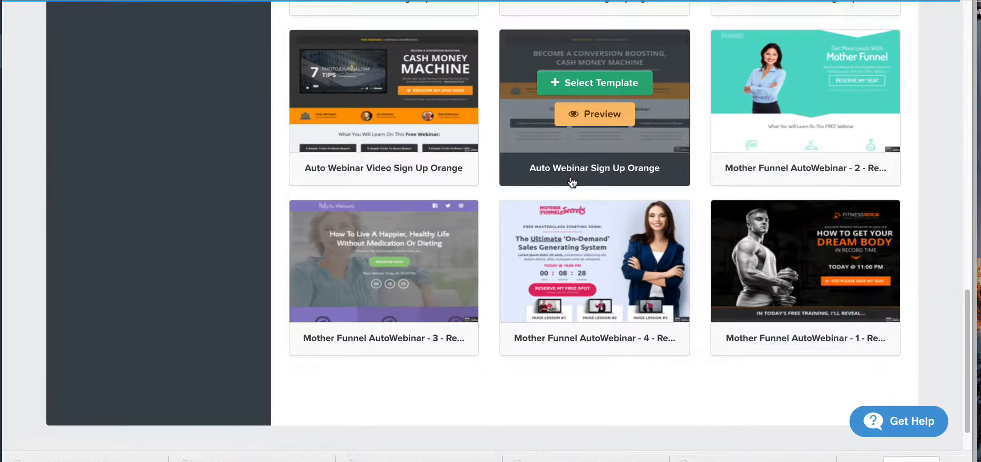
{"action": "mouse_move", "coordinate": [605, 264]}
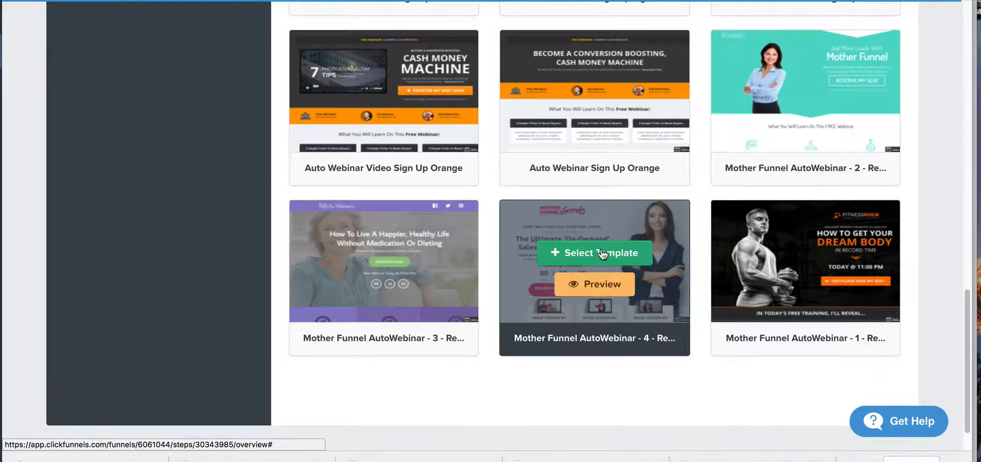
{"action": "left_click", "coordinate": [602, 253]}
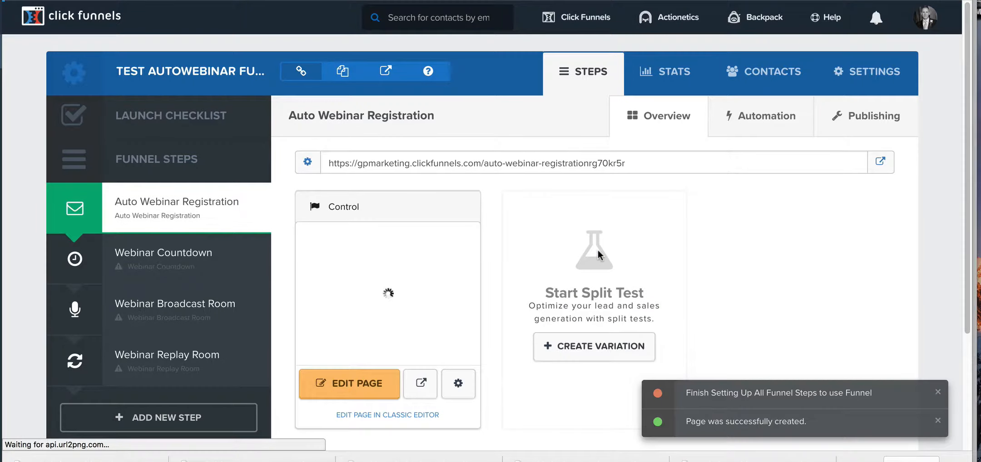
Step: Apply the Mother Funnel AutoWebinar - 3 thank you template to the Webinar Countdown step
{"action": "left_click", "coordinate": [189, 269]}
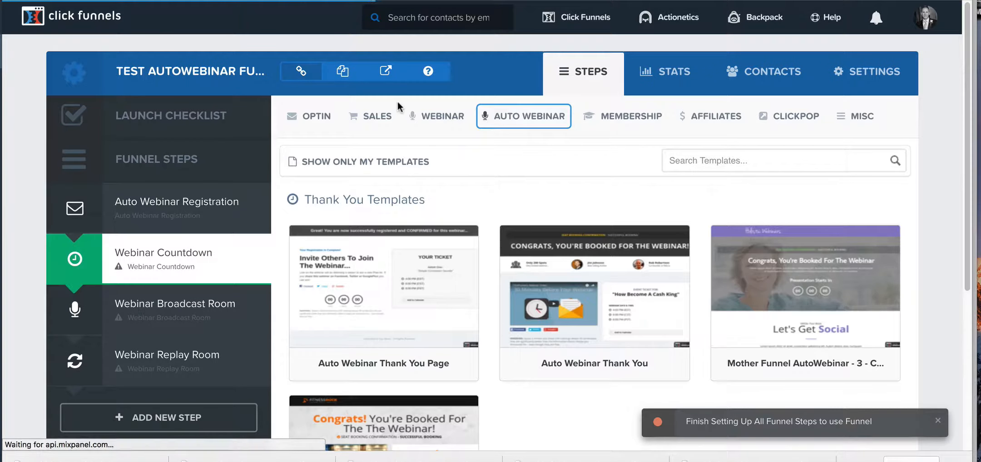
{"action": "mouse_move", "coordinate": [727, 284]}
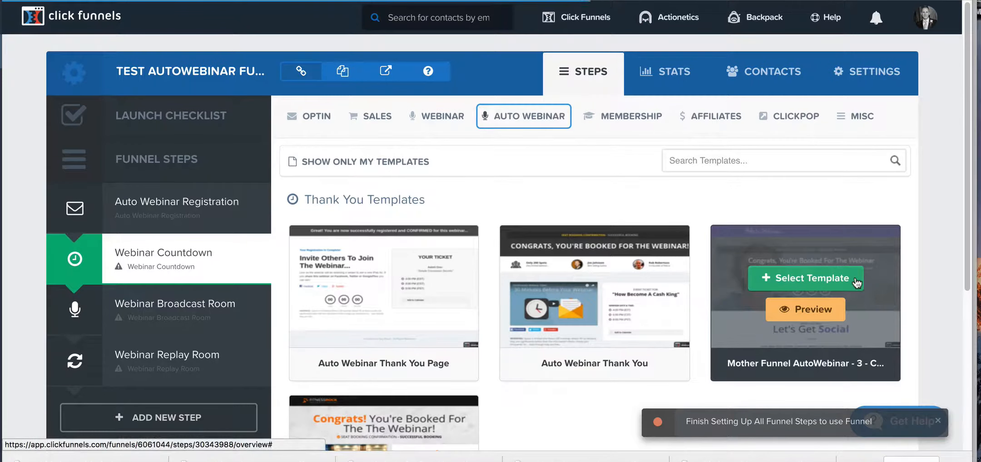
{"action": "mouse_move", "coordinate": [602, 288]}
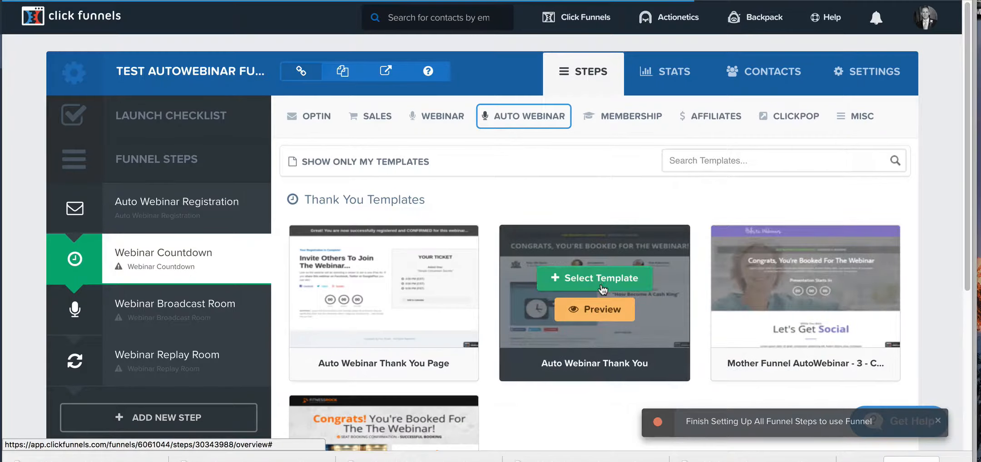
{"action": "mouse_move", "coordinate": [826, 278]}
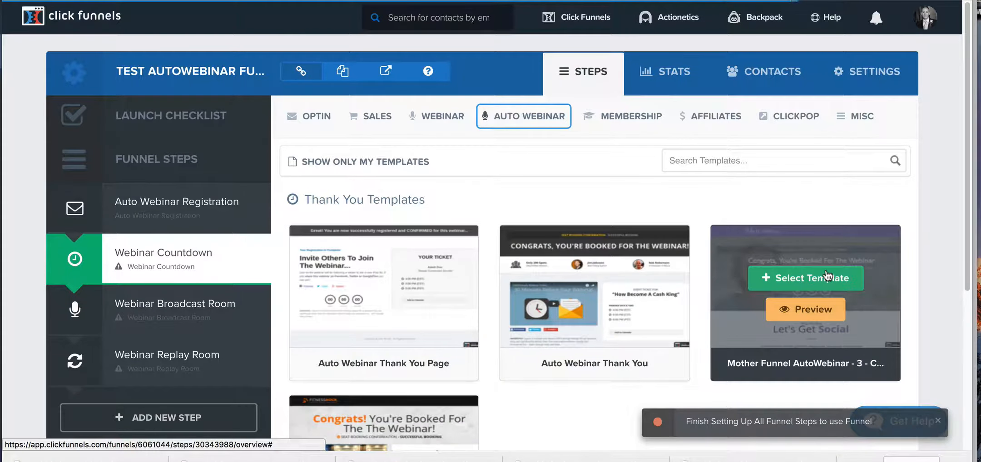
{"action": "scroll", "coordinate": [826, 276], "scroll_direction": "down", "scroll_amount": 5}
{"action": "scroll", "coordinate": [762, 273], "scroll_direction": "up", "scroll_amount": 4}
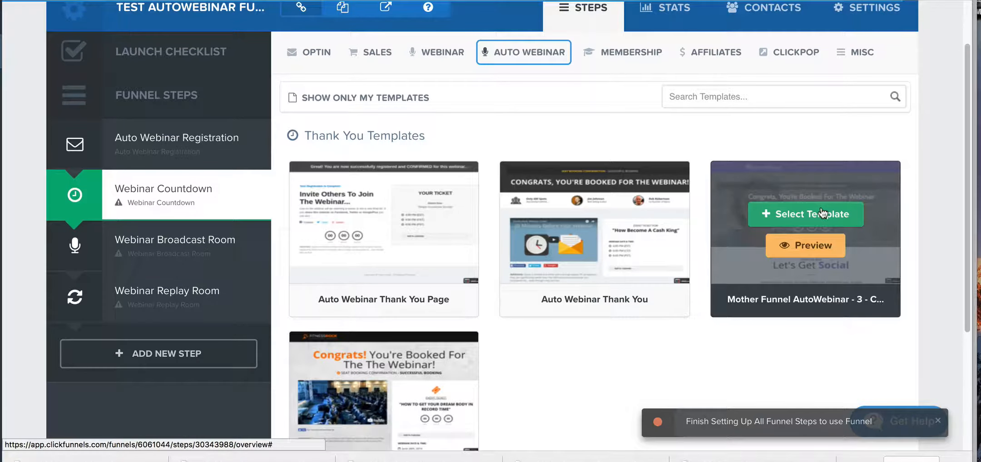
{"action": "left_click", "coordinate": [822, 213]}
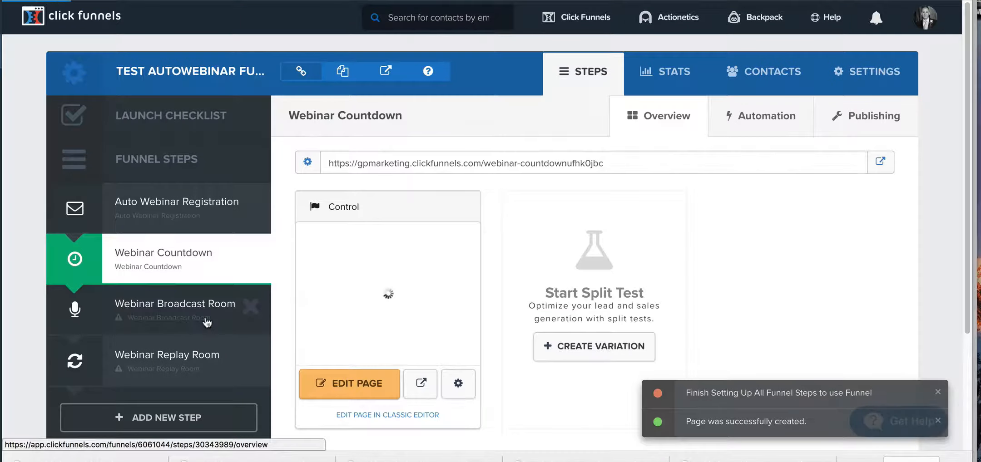
Step: Apply the Mother Funnel Webinar - 3 replay template to the Webinar Broadcast Room step
{"action": "left_click", "coordinate": [208, 321]}
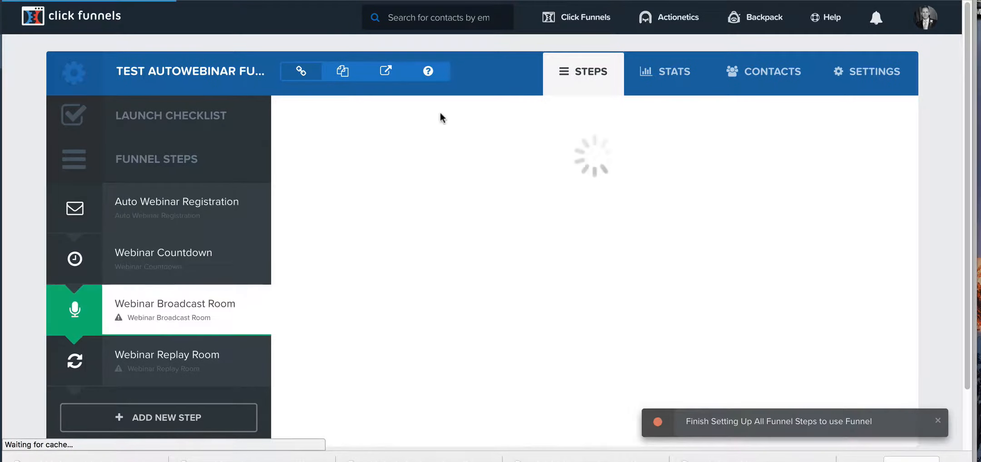
{"action": "scroll", "coordinate": [434, 308], "scroll_direction": "down", "scroll_amount": 6}
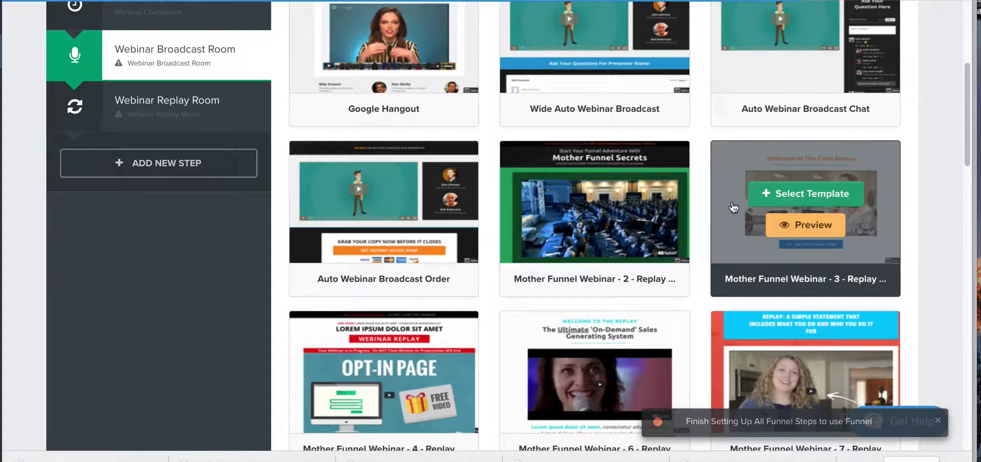
{"action": "left_click", "coordinate": [801, 194]}
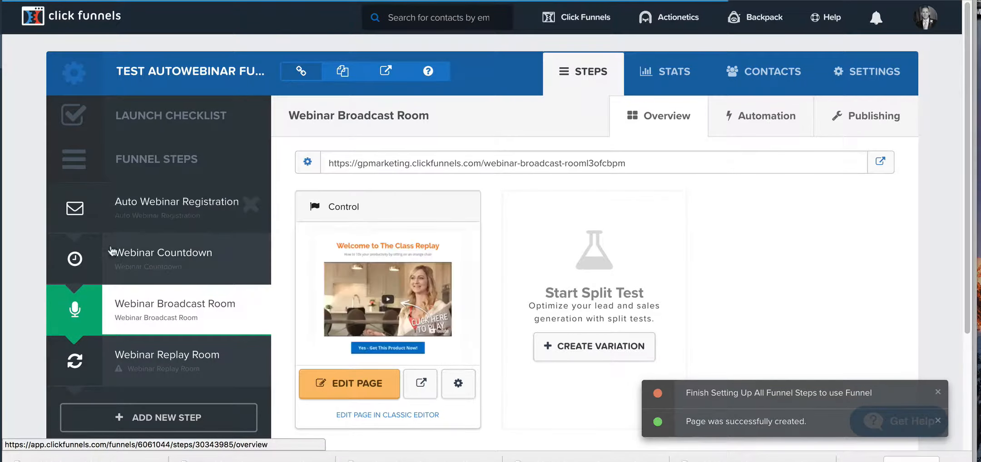
Step: Apply the Mother Funnel Webinar - 3 replay template to the Webinar Replay Room step
{"action": "left_click", "coordinate": [208, 365]}
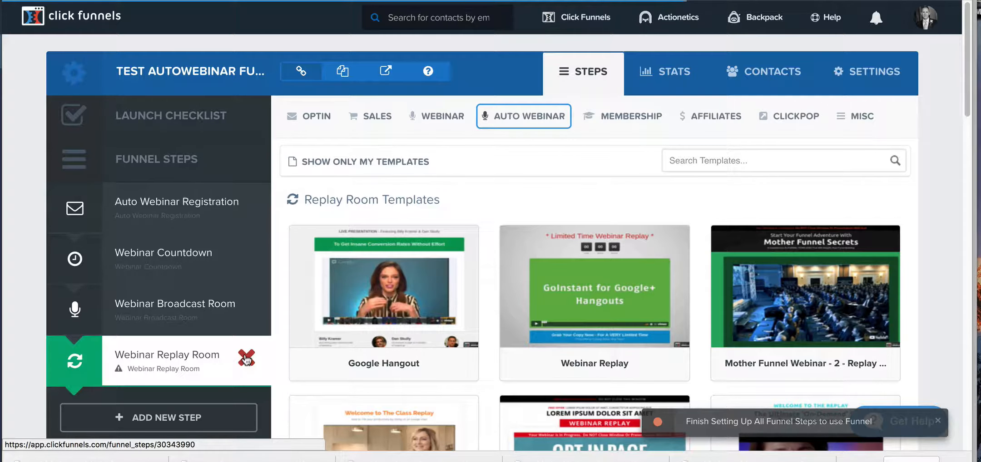
{"action": "left_click_drag", "start_coordinate": [240, 332], "coordinate": [230, 357]}
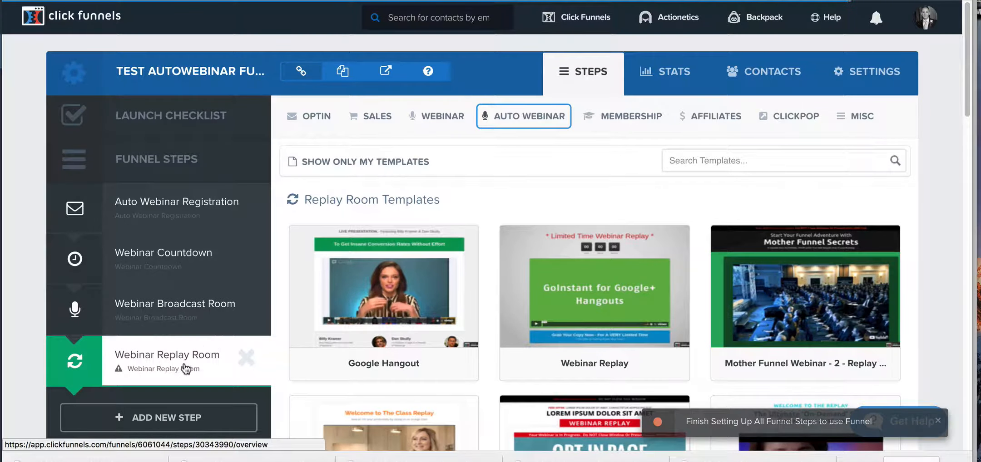
{"action": "scroll", "coordinate": [582, 281], "scroll_direction": "down", "scroll_amount": 4}
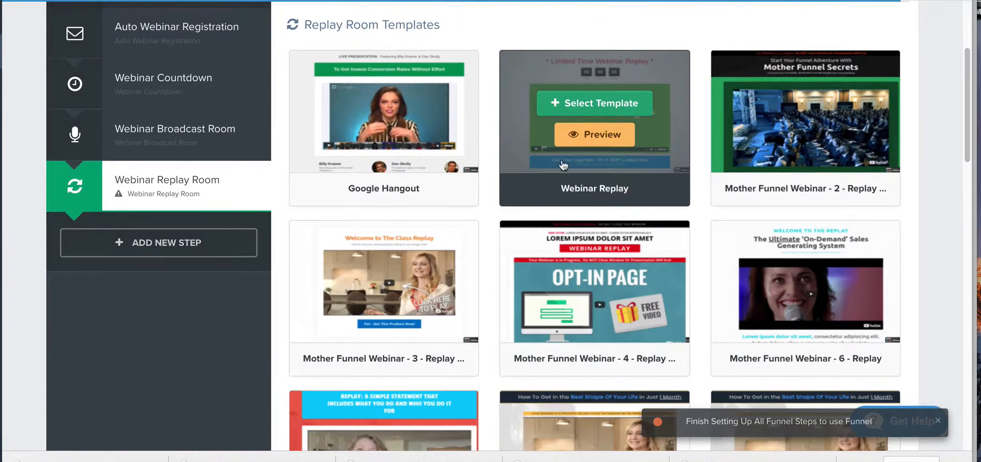
{"action": "left_click", "coordinate": [389, 277]}
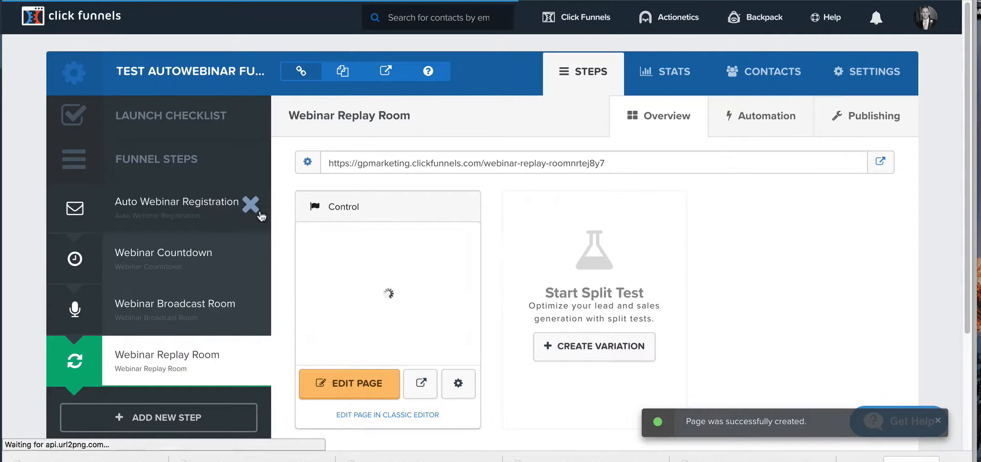
Step: Open the Auto Webinar Registration page in the page editor and look through its content
{"action": "left_click", "coordinate": [202, 214]}
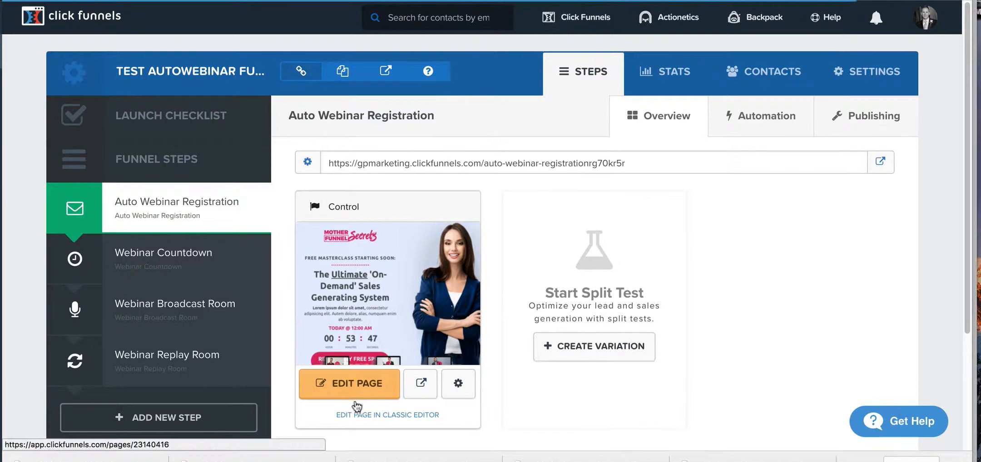
{"action": "left_click", "coordinate": [359, 386]}
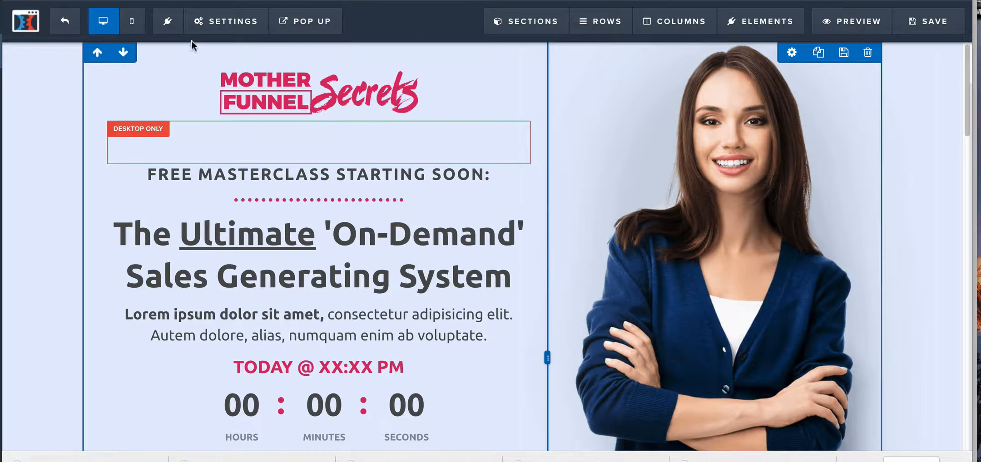
{"action": "left_click", "coordinate": [228, 20]}
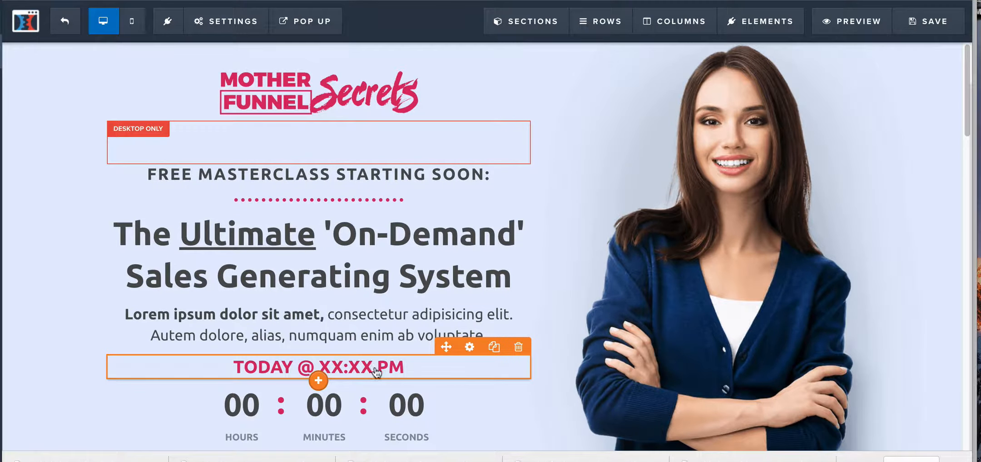
{"action": "scroll", "coordinate": [378, 372], "scroll_direction": "down", "scroll_amount": 2}
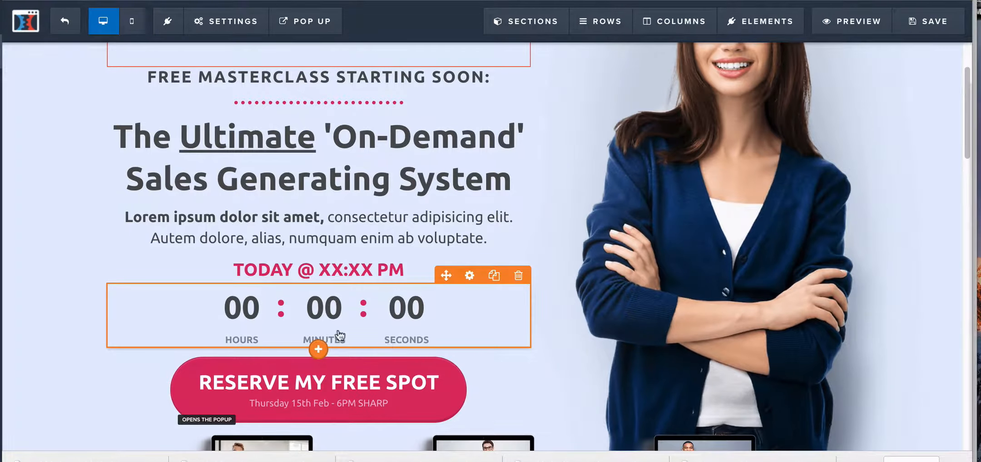
{"action": "scroll", "coordinate": [439, 233], "scroll_direction": "down", "scroll_amount": 8}
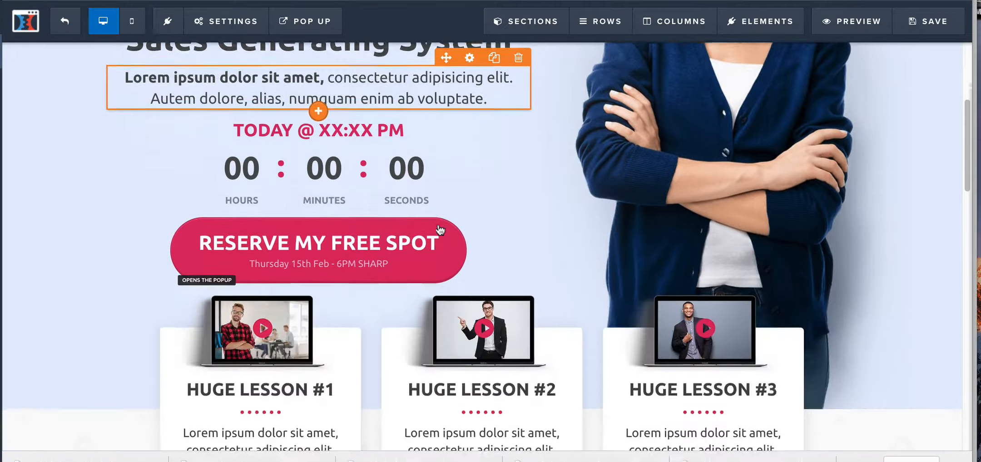
{"action": "scroll", "coordinate": [440, 230], "scroll_direction": "down", "scroll_amount": 15}
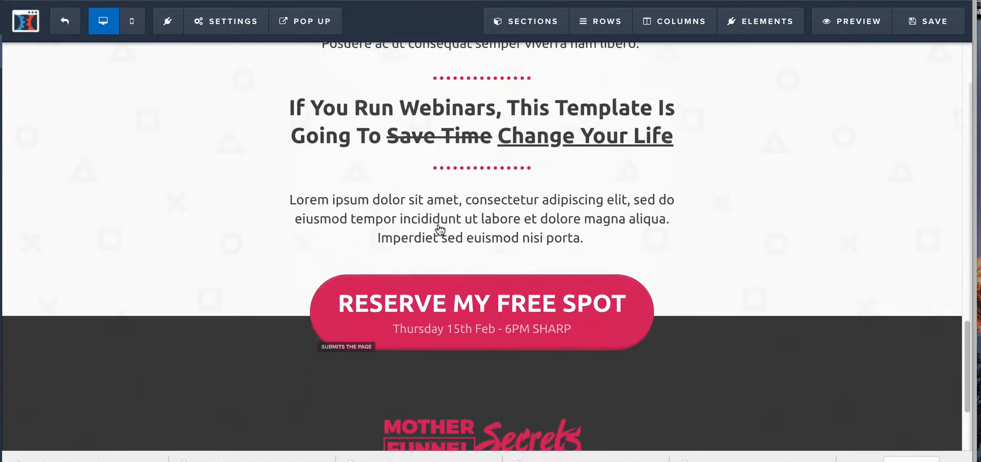
{"action": "scroll", "coordinate": [440, 230], "scroll_direction": "up", "scroll_amount": 20}
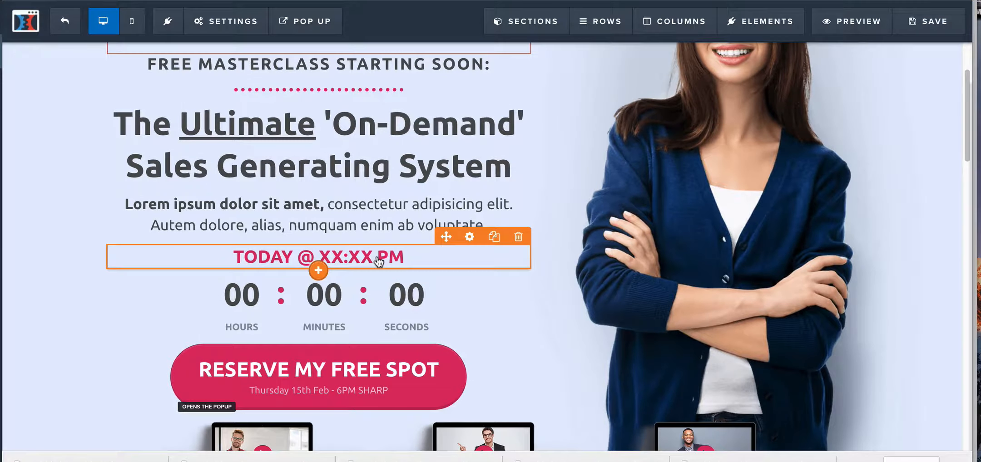
Step: Configure the registration page's webinar settings with autowebinar type Every X Mins and a frequency of Every 10 Mins
{"action": "mouse_move", "coordinate": [223, 18]}
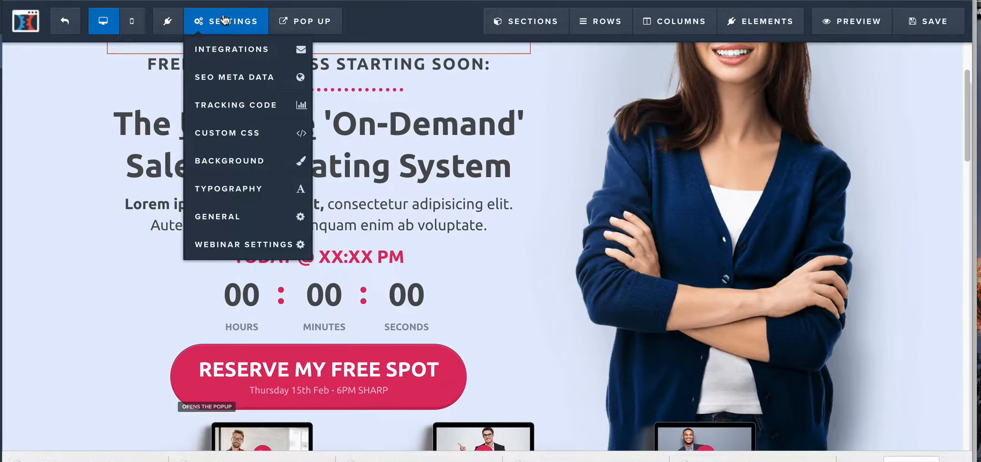
{"action": "left_click", "coordinate": [266, 246]}
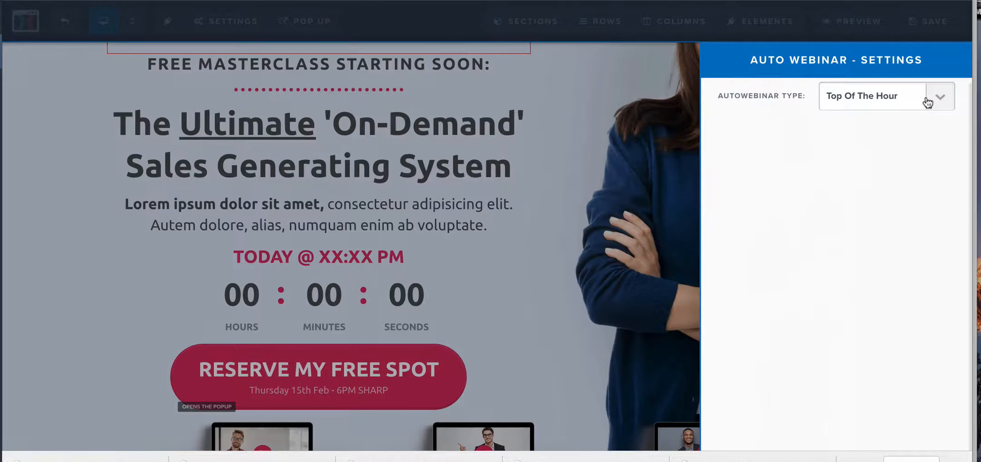
{"action": "left_click", "coordinate": [941, 101]}
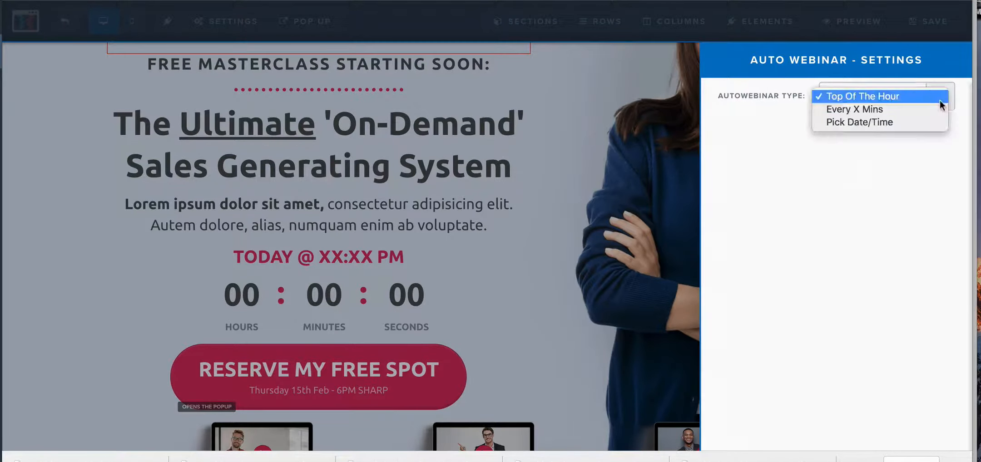
{"action": "left_click", "coordinate": [885, 111]}
{"action": "left_click", "coordinate": [881, 140]}
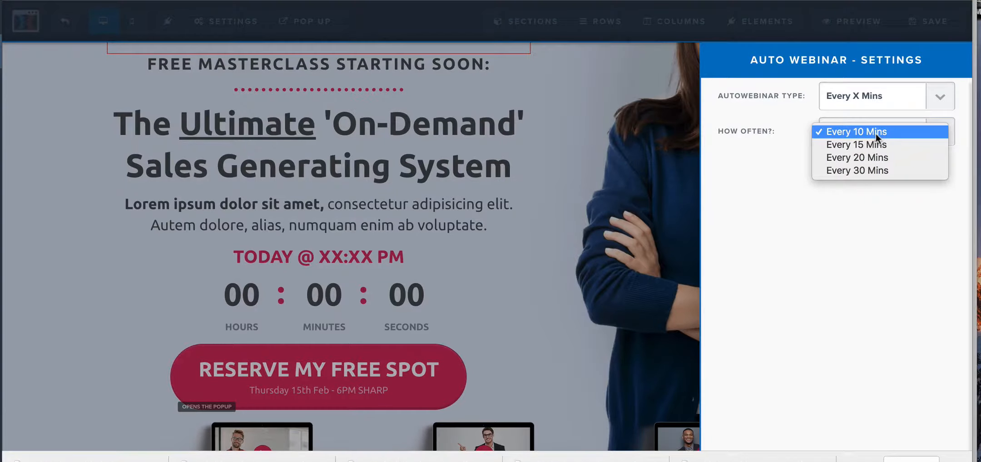
{"action": "left_click", "coordinate": [877, 134]}
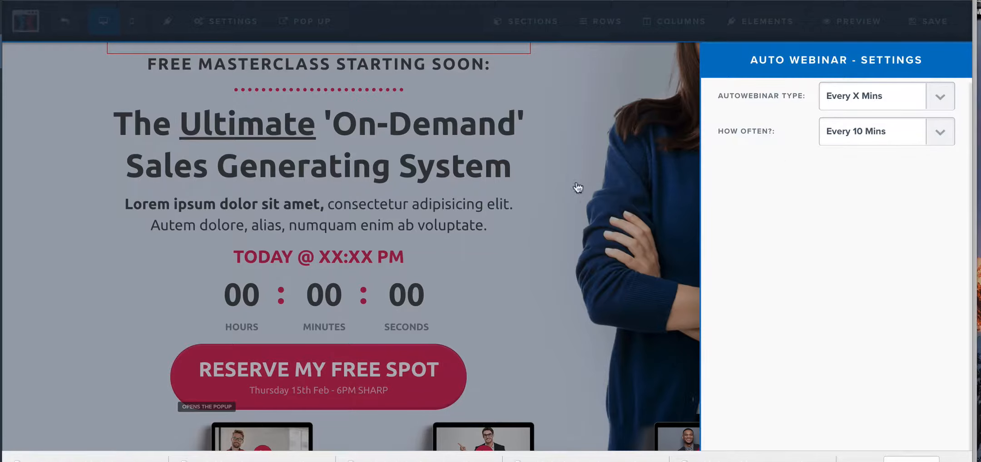
{"action": "left_click", "coordinate": [890, 109]}
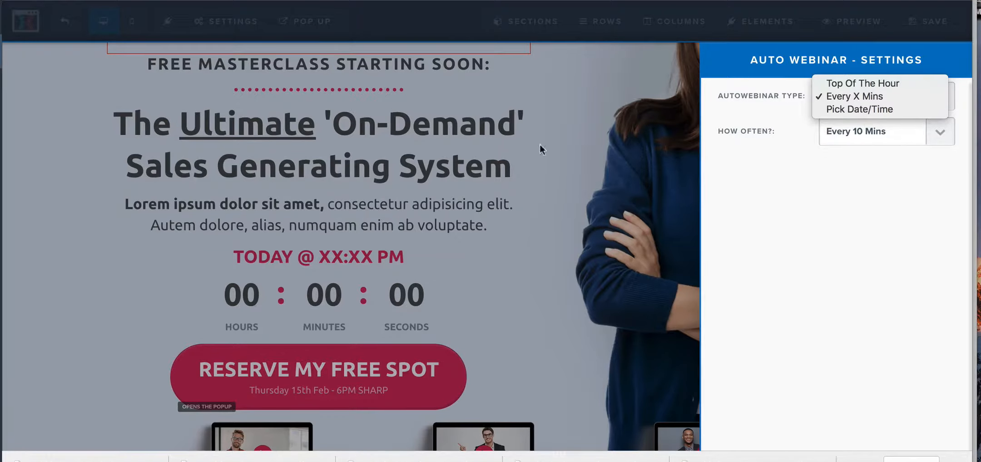
{"action": "left_click", "coordinate": [814, 193]}
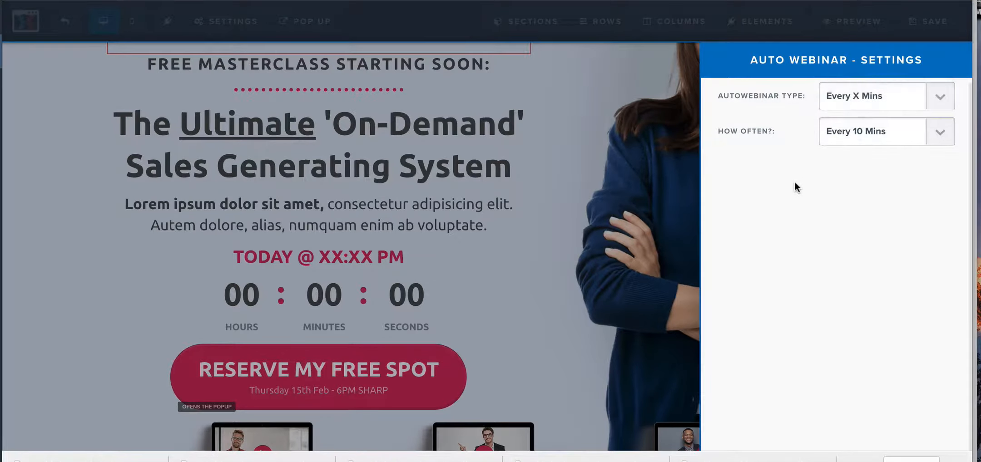
{"action": "left_click", "coordinate": [574, 169]}
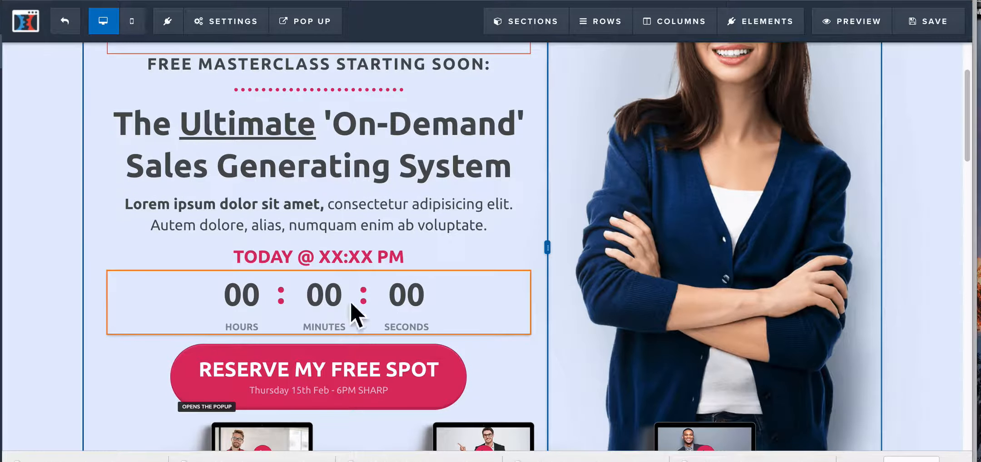
Step: Show the registration page's pop-up and examine the elements that can be added to its opt-in form
{"action": "scroll", "coordinate": [350, 309], "scroll_direction": "down", "scroll_amount": 3}
{"action": "mouse_move", "coordinate": [340, 324]}
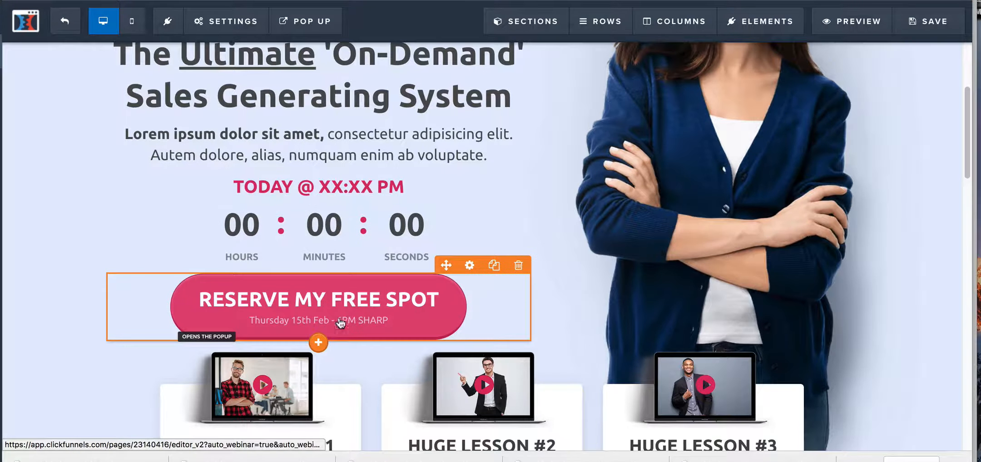
{"action": "scroll", "coordinate": [330, 318], "scroll_direction": "down", "scroll_amount": 3}
{"action": "scroll", "coordinate": [328, 314], "scroll_direction": "up", "scroll_amount": 10}
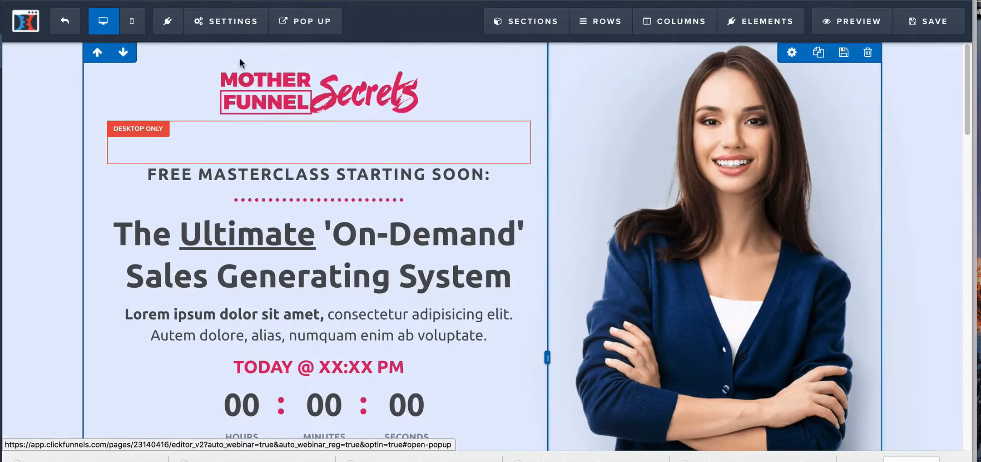
{"action": "mouse_move", "coordinate": [296, 25]}
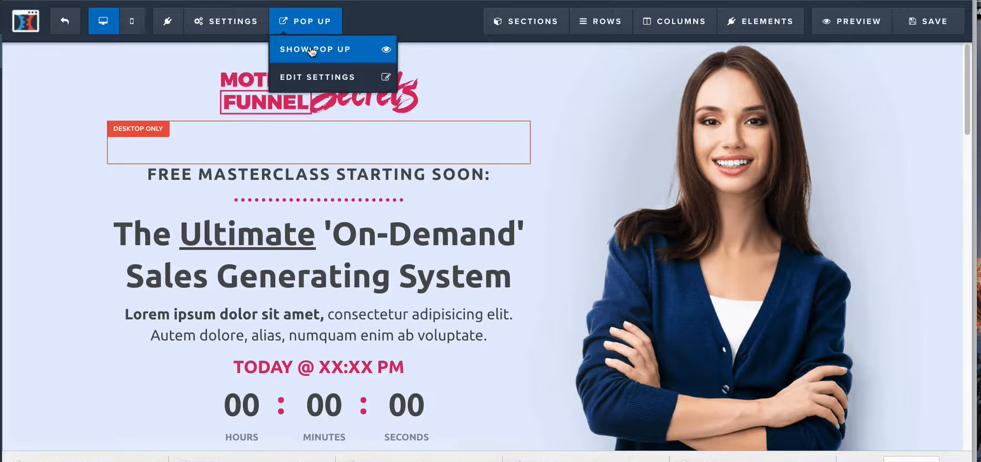
{"action": "left_click", "coordinate": [311, 50]}
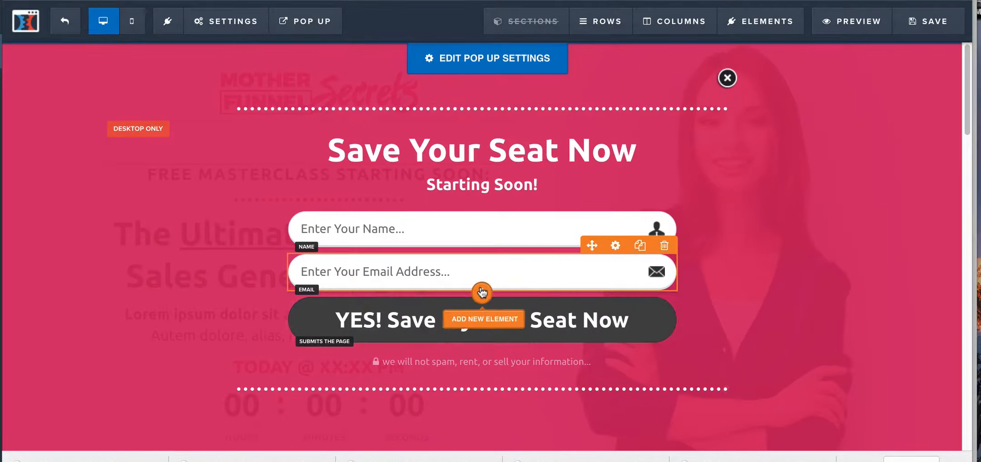
{"action": "left_click", "coordinate": [482, 293]}
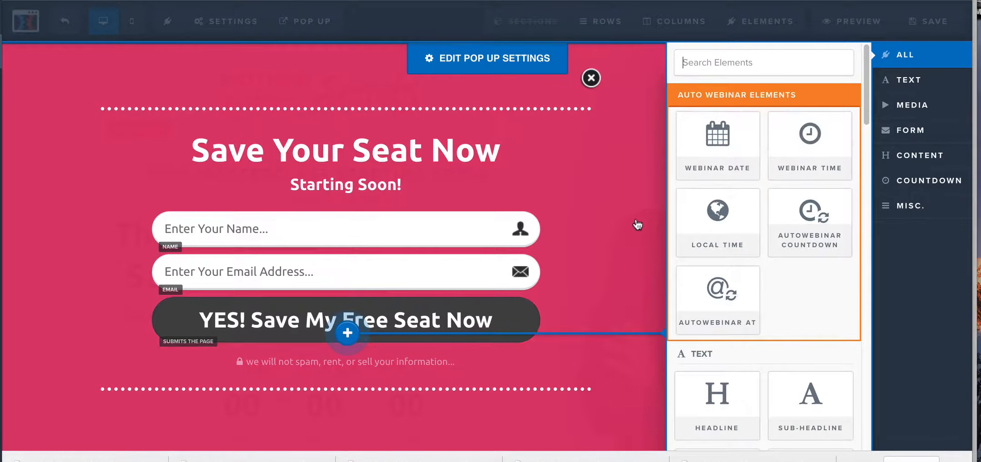
{"action": "left_click", "coordinate": [74, 175]}
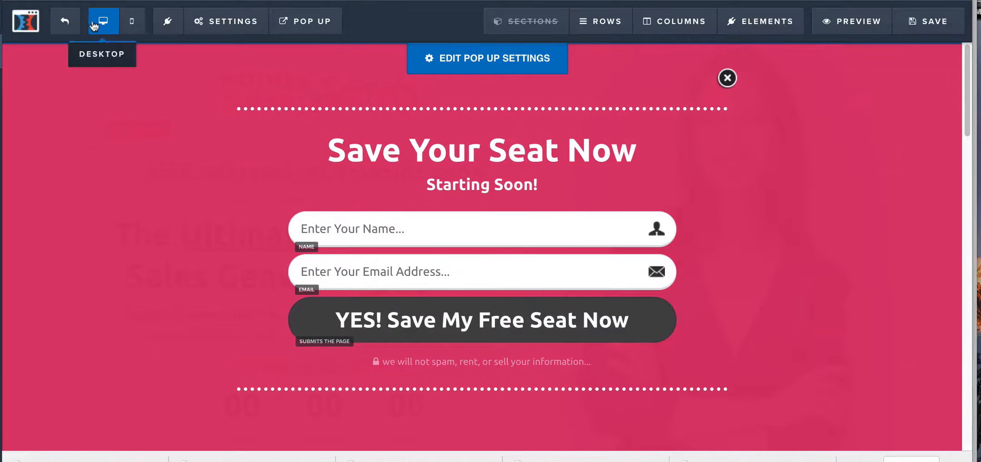
Step: Save the registration page, dismiss the SEO meta data settings and return to the funnel steps
{"action": "left_click", "coordinate": [913, 25]}
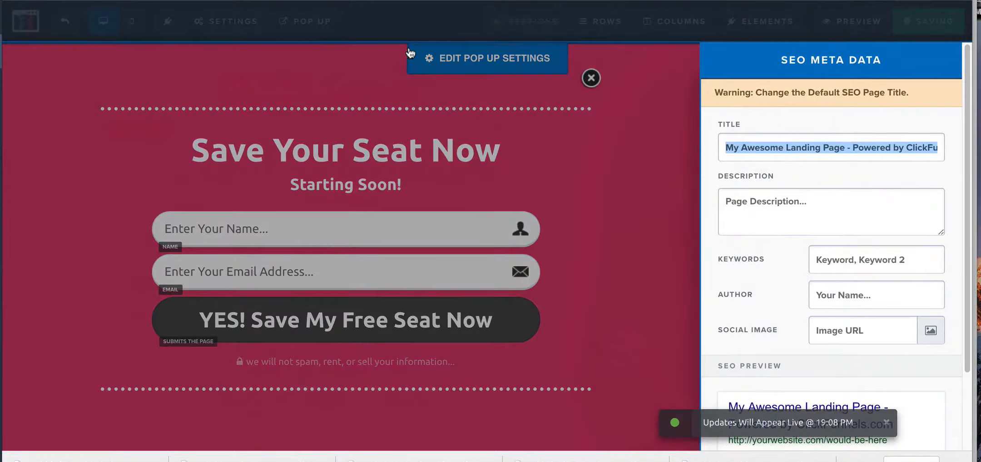
{"action": "left_click", "coordinate": [616, 197]}
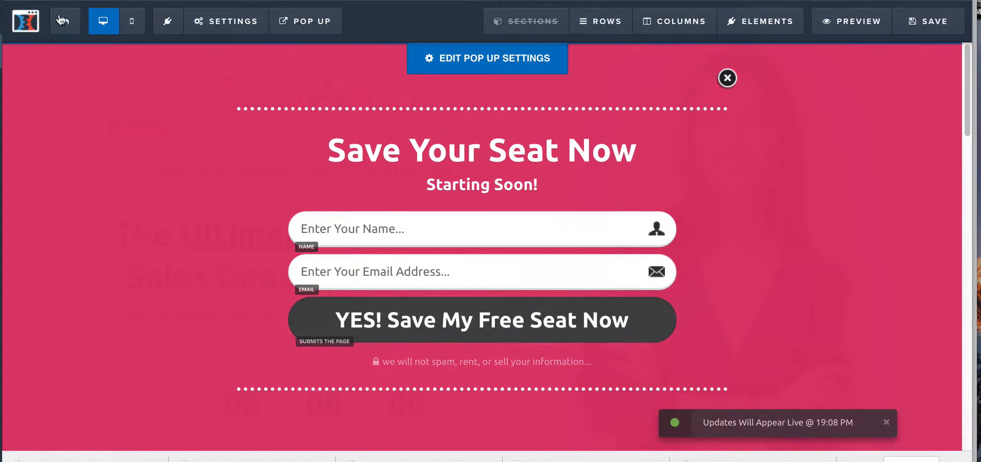
{"action": "left_click", "coordinate": [61, 20]}
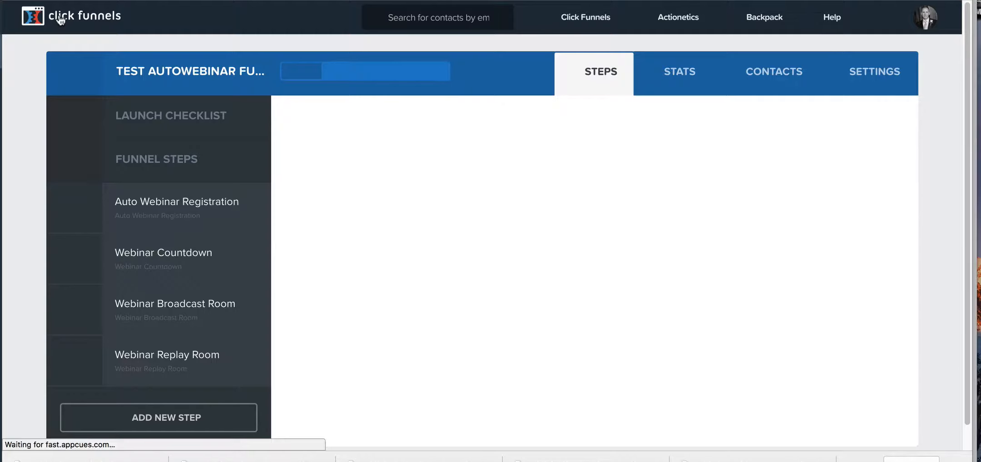
Step: Open the Webinar Countdown page in the page editor and examine the settings of its countdown element
{"action": "left_click", "coordinate": [200, 272]}
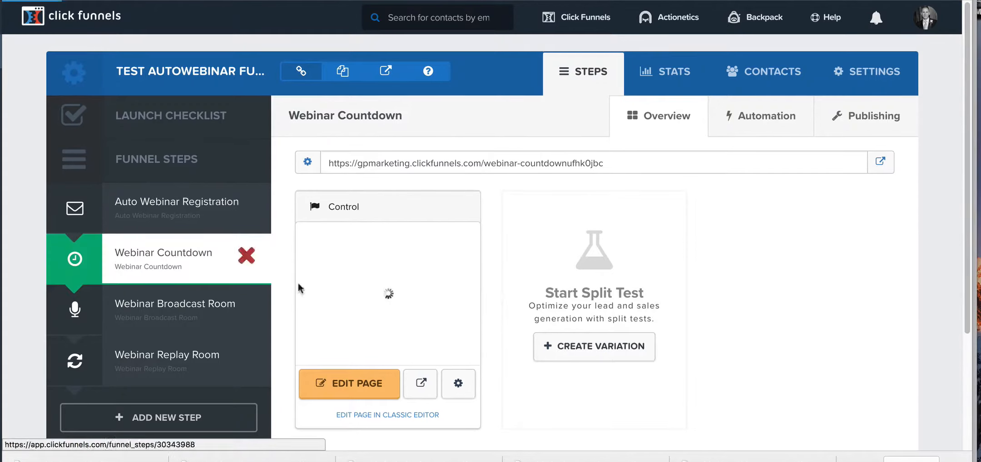
{"action": "left_click", "coordinate": [363, 387]}
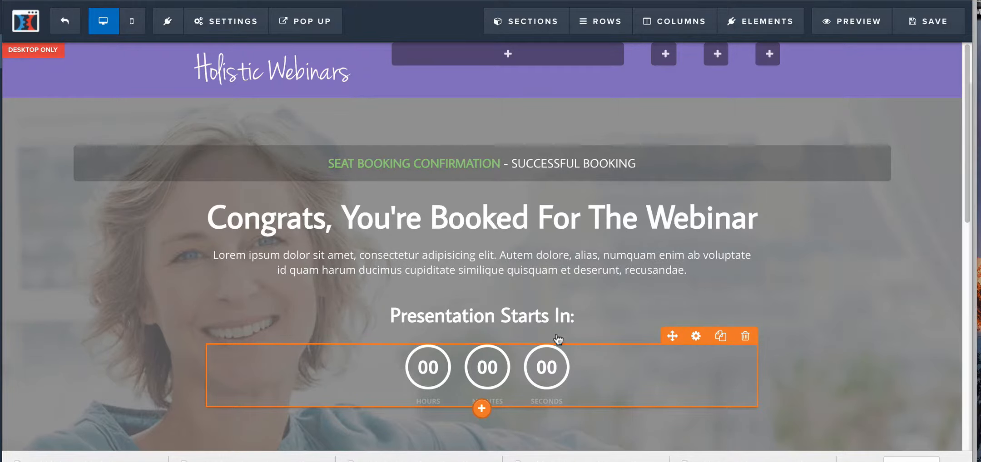
{"action": "left_click", "coordinate": [590, 374]}
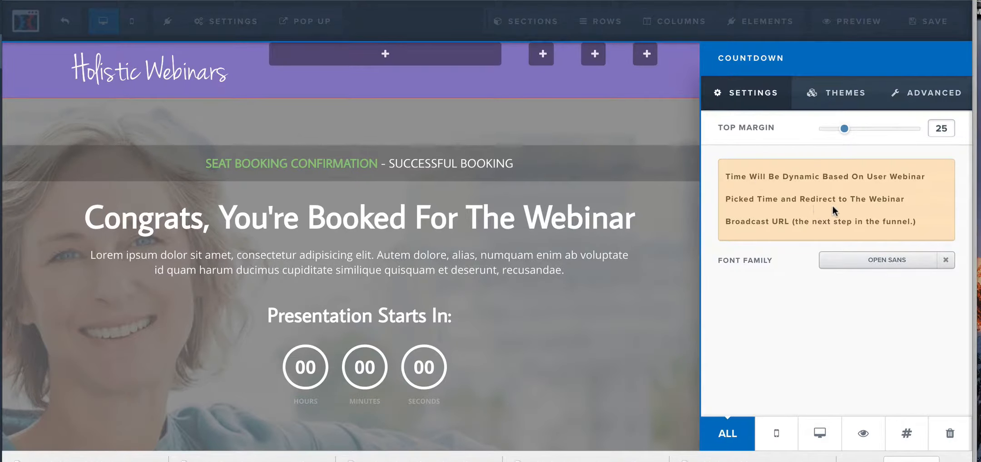
{"action": "left_click", "coordinate": [630, 325]}
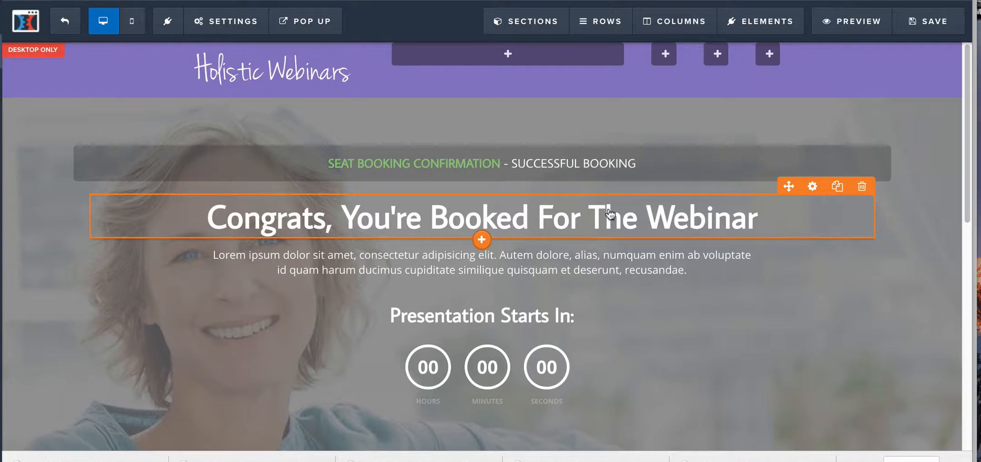
Step: Look over the Webinar Countdown page from its header to its footer and leave the page editor without saving
{"action": "scroll", "coordinate": [879, 293], "scroll_direction": "down", "scroll_amount": 4}
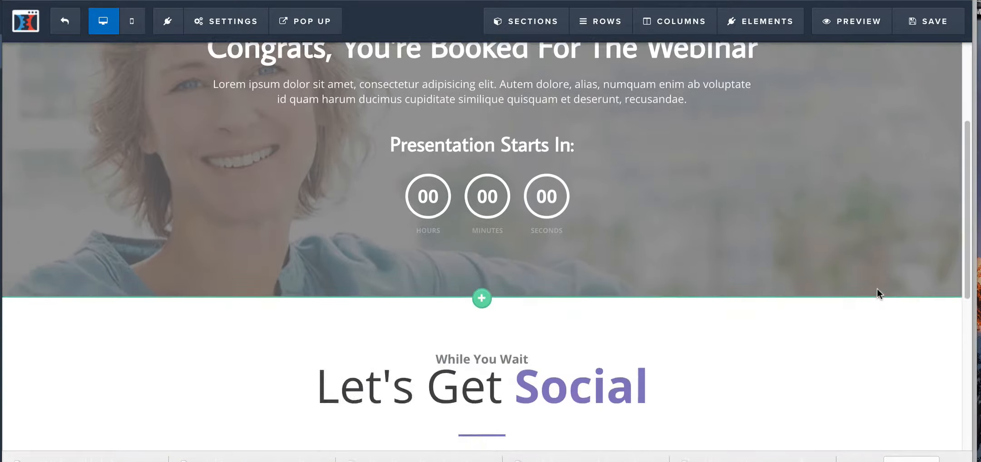
{"action": "scroll", "coordinate": [879, 293], "scroll_direction": "up", "scroll_amount": 4}
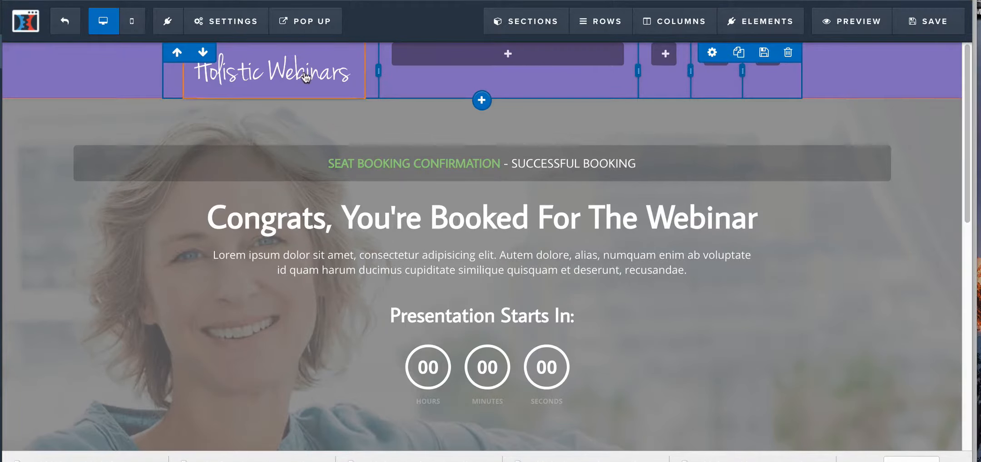
{"action": "scroll", "coordinate": [323, 173], "scroll_direction": "down", "scroll_amount": 8}
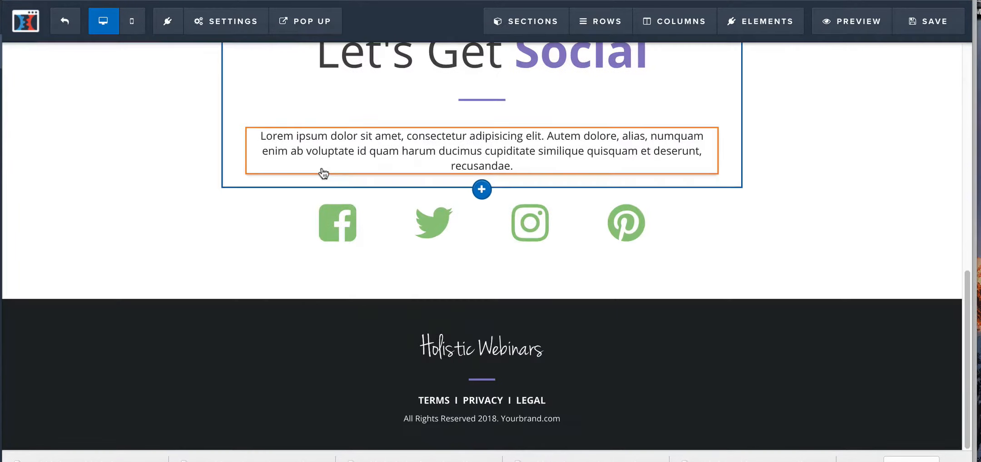
{"action": "scroll", "coordinate": [825, 253], "scroll_direction": "up", "scroll_amount": 2}
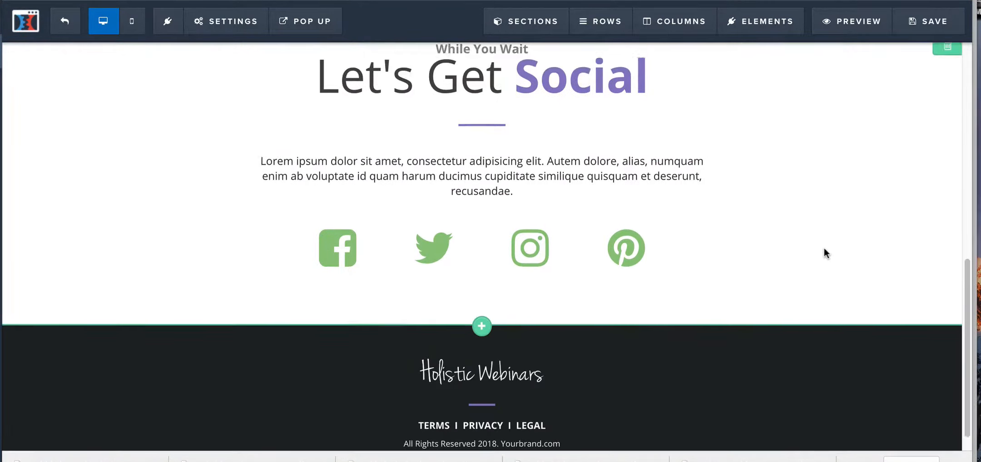
{"action": "scroll", "coordinate": [825, 252], "scroll_direction": "up", "scroll_amount": 5}
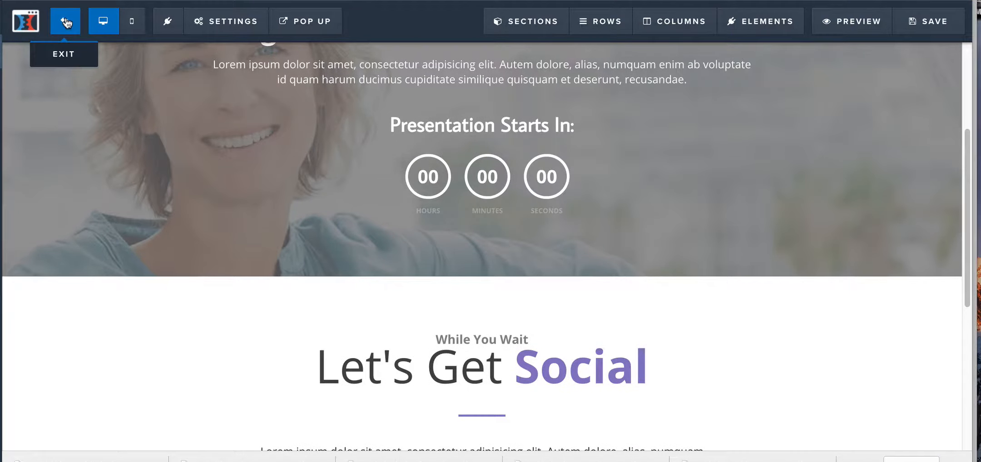
{"action": "left_click", "coordinate": [66, 23]}
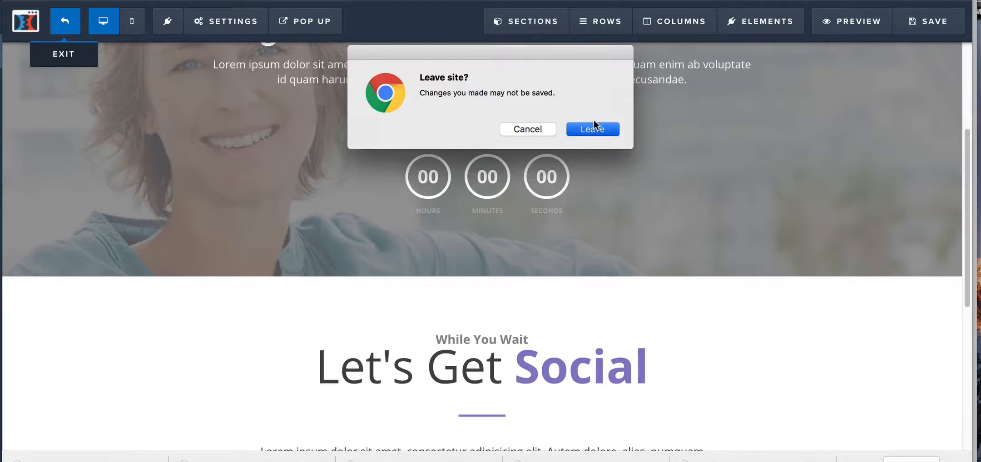
{"action": "left_click", "coordinate": [594, 128]}
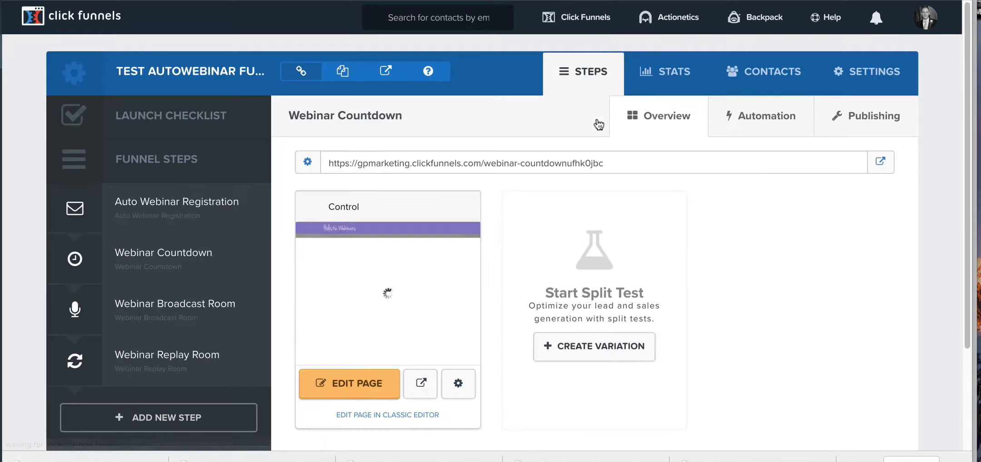
Step: Select the Webinar Broadcast Room funnel step, switch to YouTube and copy the share link of the Free Expert Secrets Webinar video
{"action": "left_click", "coordinate": [218, 314]}
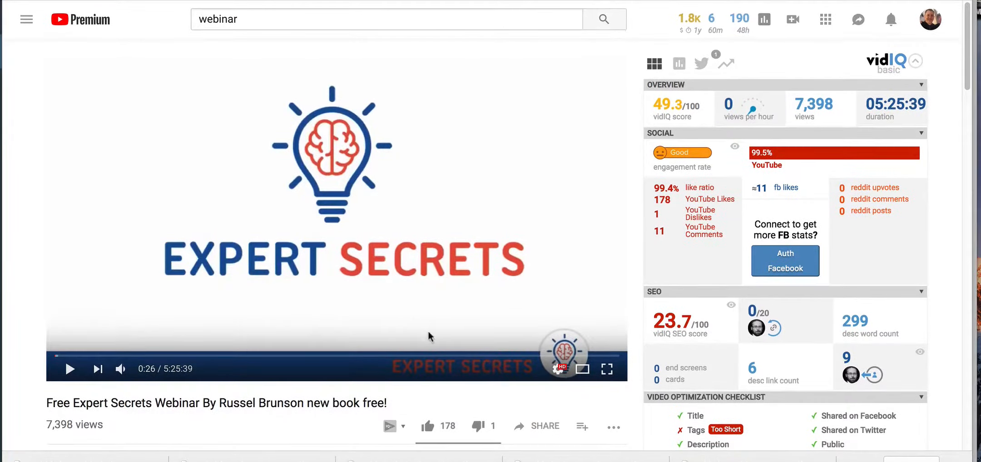
{"action": "left_click", "coordinate": [546, 430]}
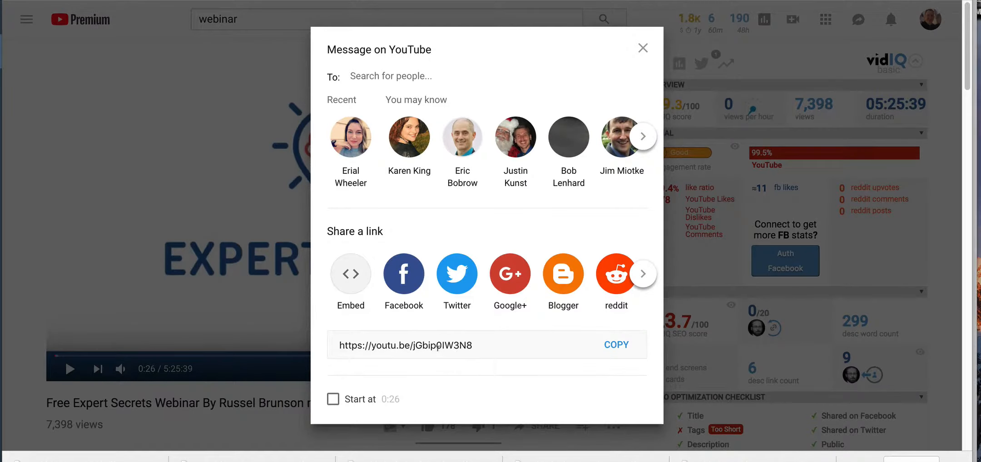
{"action": "left_click", "coordinate": [482, 346]}
{"action": "left_click", "coordinate": [621, 345]}
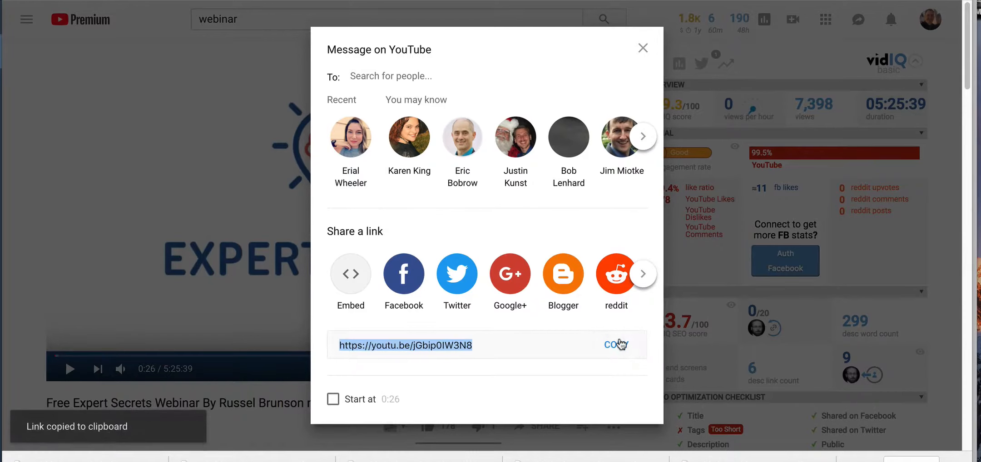
{"action": "left_click", "coordinate": [643, 49]}
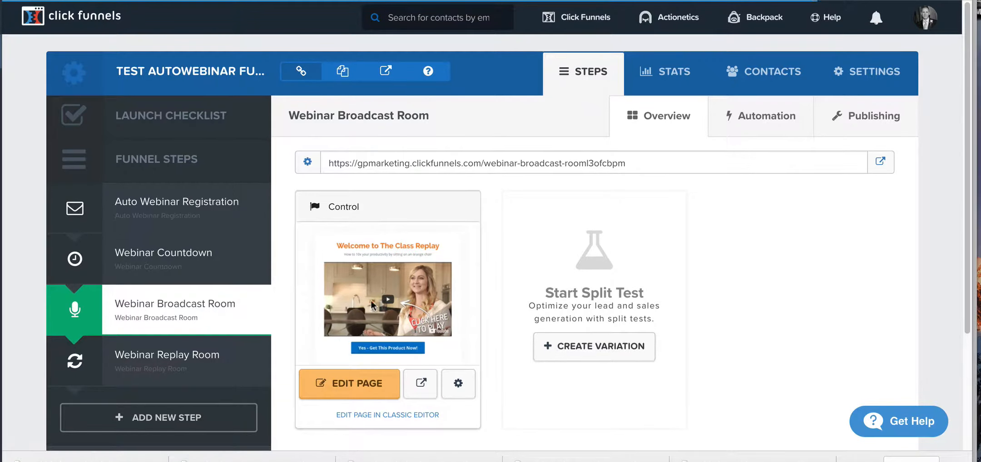
Step: Open the live Auto Webinar Registration page from the funnel and bring up its seat reservation form
{"action": "left_click", "coordinate": [221, 223]}
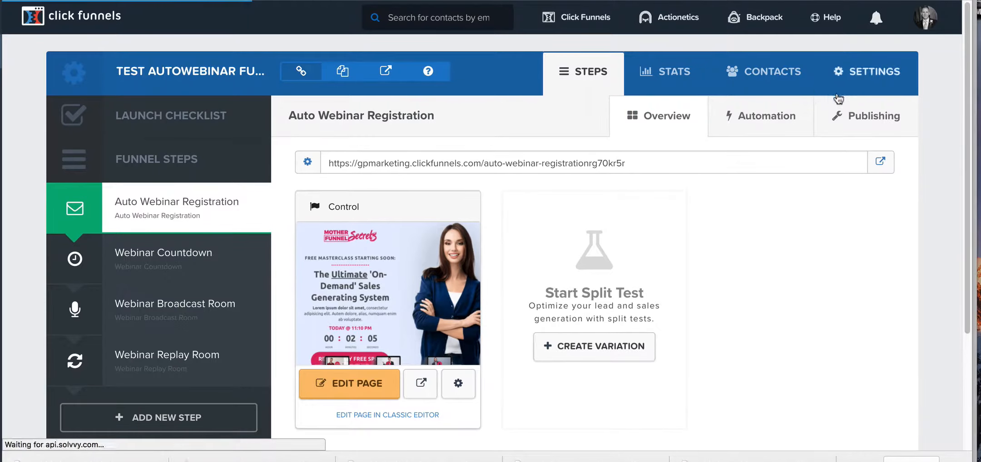
{"action": "left_click", "coordinate": [880, 163]}
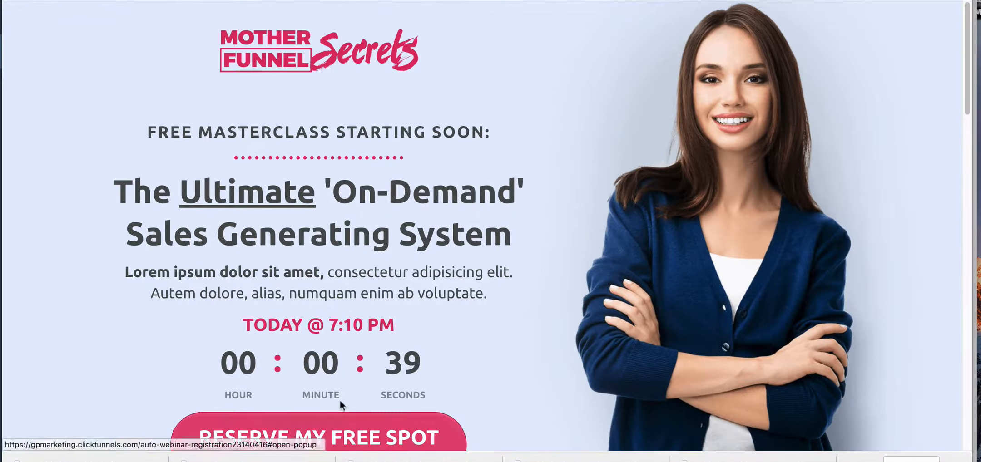
{"action": "scroll", "coordinate": [340, 399], "scroll_direction": "down", "scroll_amount": 2}
{"action": "left_click", "coordinate": [303, 367]}
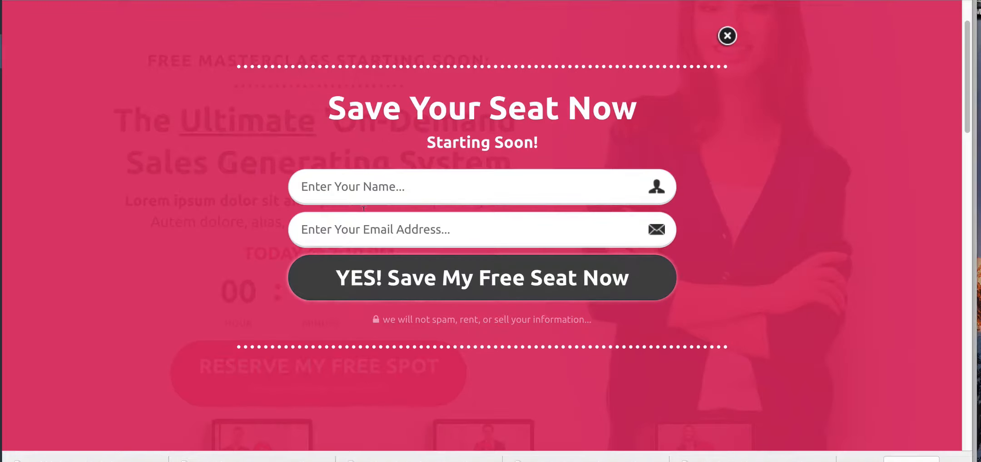
Step: Fill in the registrant's name and e-mail address in the Save Your Seat Now form and submit it
{"action": "left_click", "coordinate": [386, 188]}
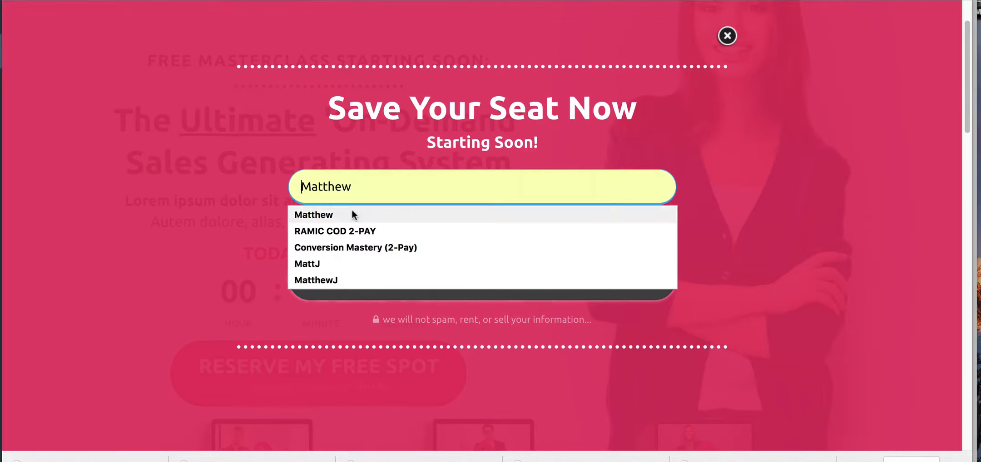
{"action": "left_click", "coordinate": [385, 214]}
{"action": "left_click", "coordinate": [374, 228]}
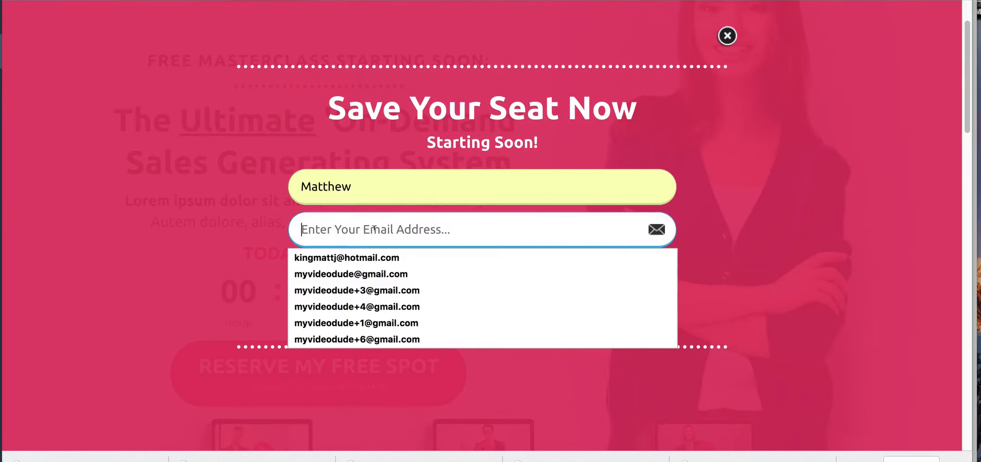
{"action": "left_click", "coordinate": [391, 290]}
{"action": "left_click", "coordinate": [386, 228]}
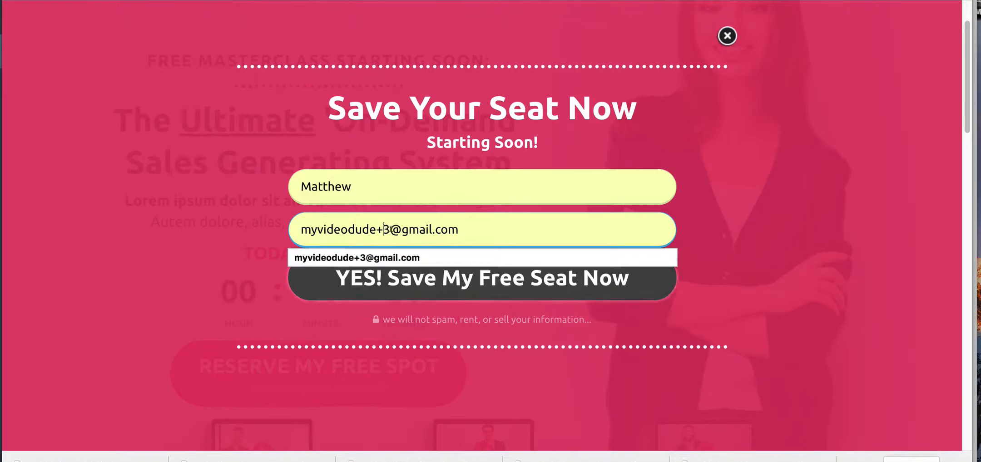
{"action": "type", "text": "32"}
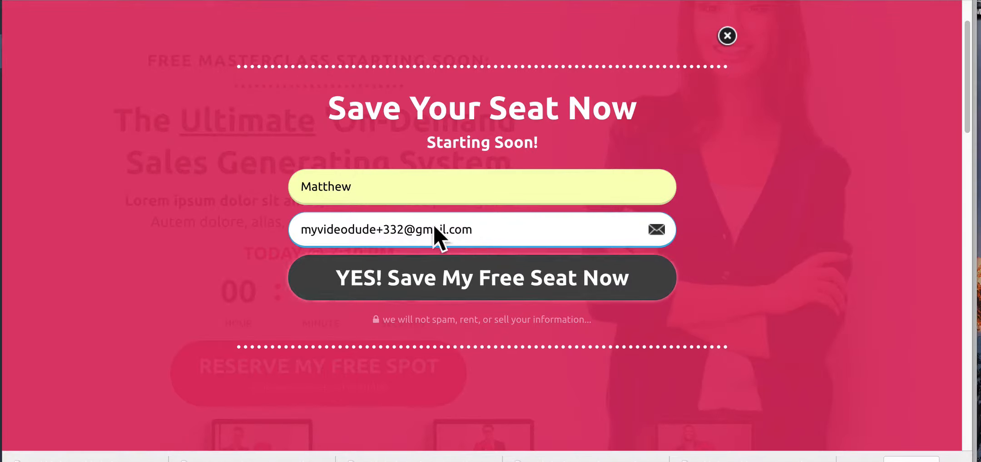
{"action": "left_click", "coordinate": [474, 278]}
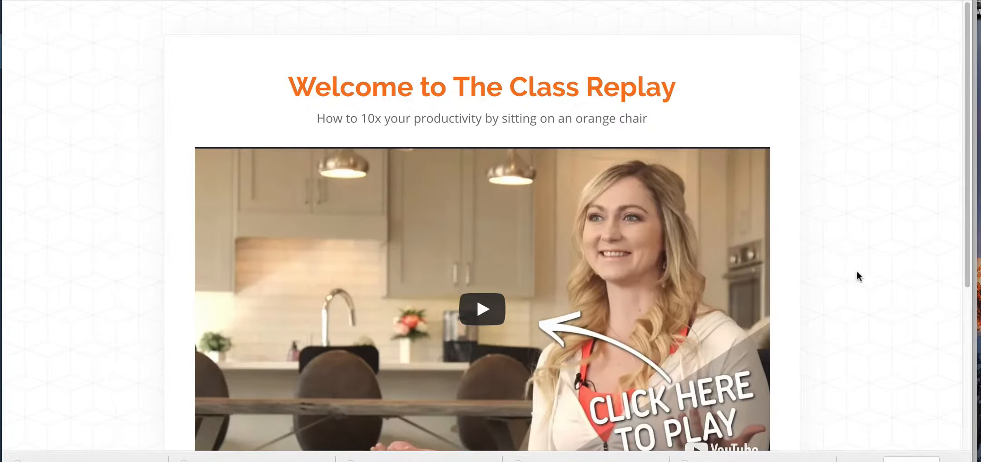
Step: Look over the live webinar broadcast page and its product offer, and return to the funnel steps in ClickFunnels
{"action": "scroll", "coordinate": [857, 272], "scroll_direction": "down", "scroll_amount": 5}
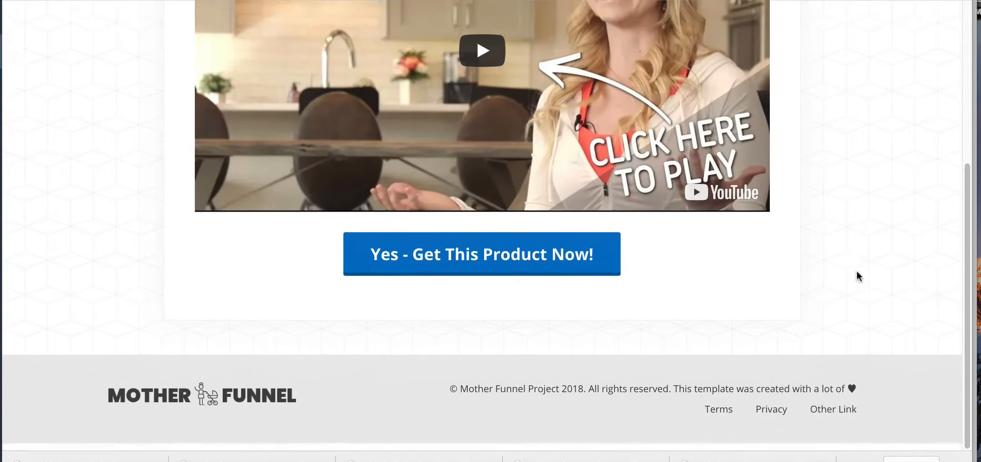
{"action": "scroll", "coordinate": [857, 275], "scroll_direction": "up", "scroll_amount": 3}
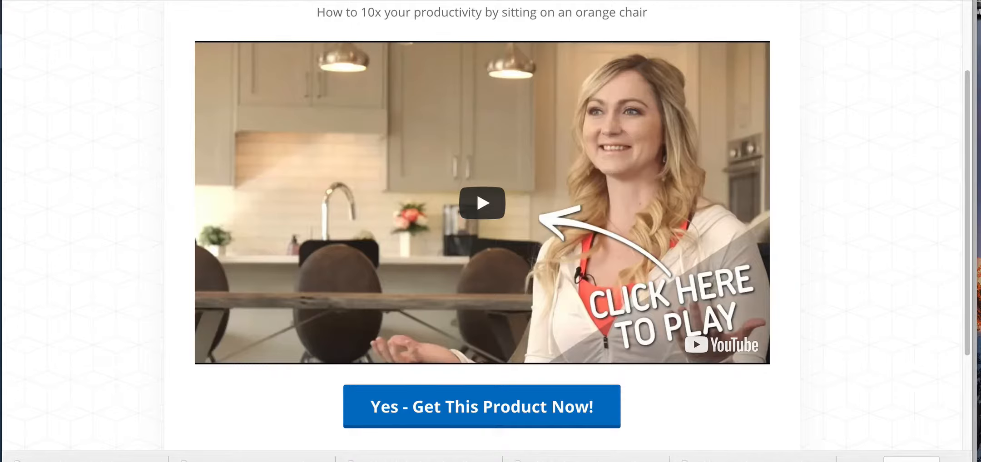
{"action": "left_click", "coordinate": [477, 0]}
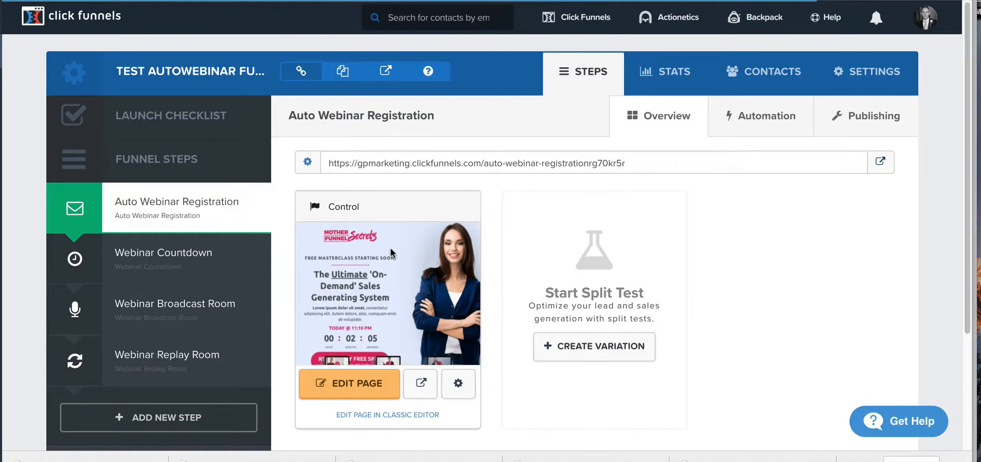
{"action": "left_click", "coordinate": [218, 322]}
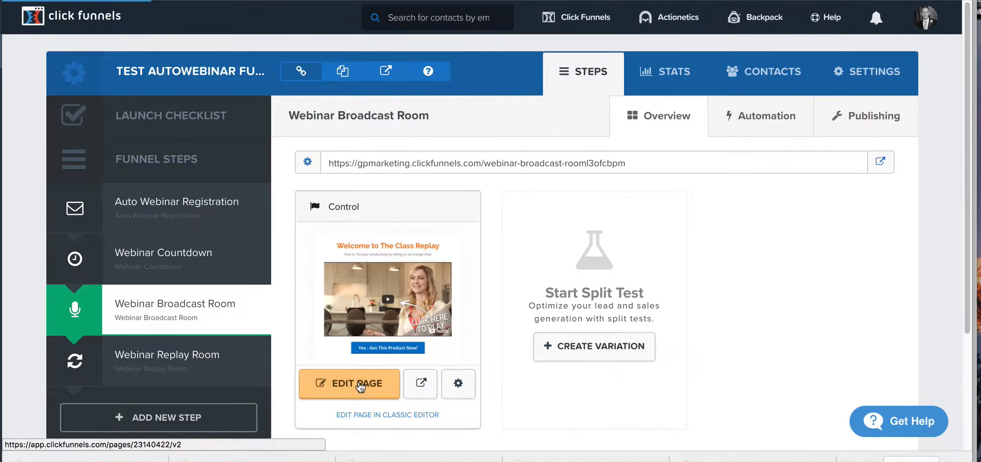
{"action": "left_click", "coordinate": [359, 387]}
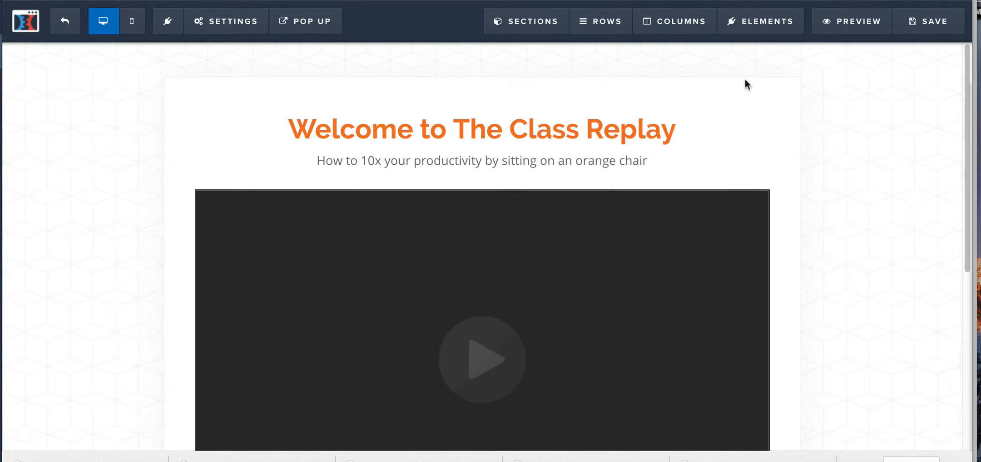
{"action": "left_click", "coordinate": [671, 288]}
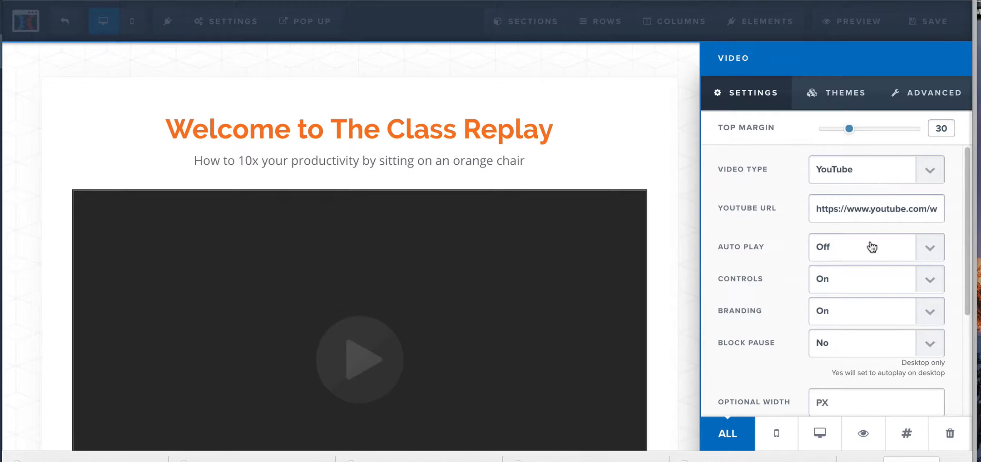
{"action": "double_click", "coordinate": [863, 200]}
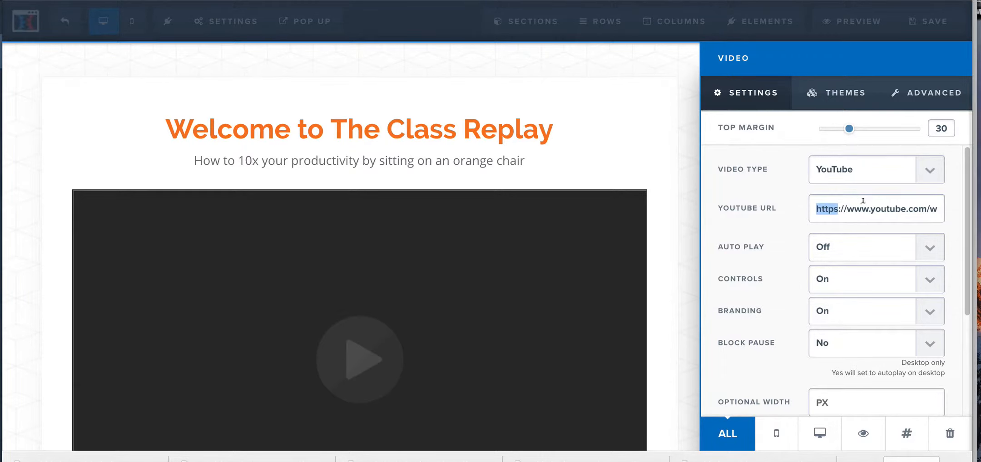
{"action": "triple_click", "coordinate": [884, 206]}
{"action": "key", "text": "super+v"}
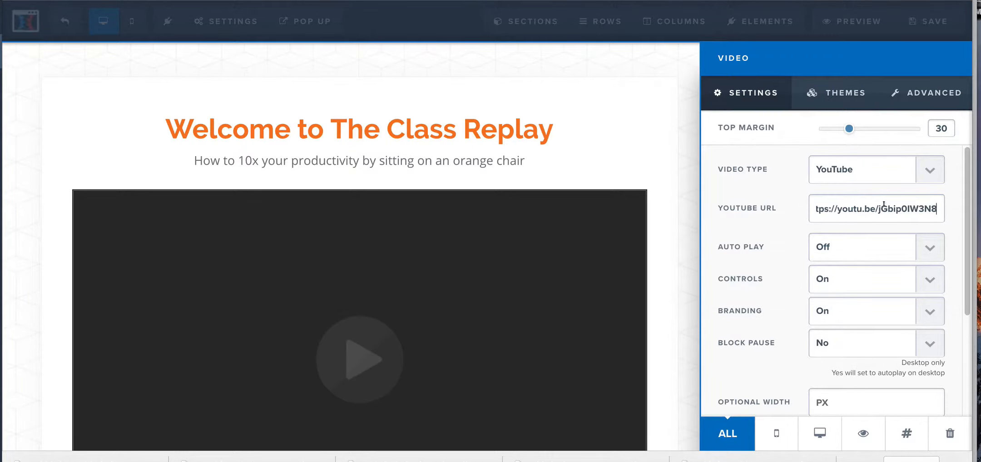
Step: Turn auto play on and switch controls and branding off for the broadcast page's video
{"action": "left_click", "coordinate": [851, 249]}
{"action": "left_click", "coordinate": [841, 259]}
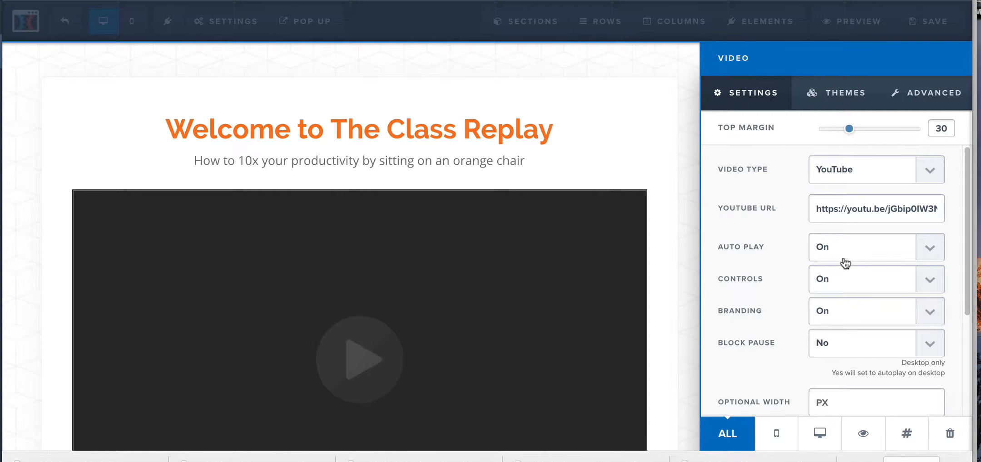
{"action": "left_click", "coordinate": [831, 276]}
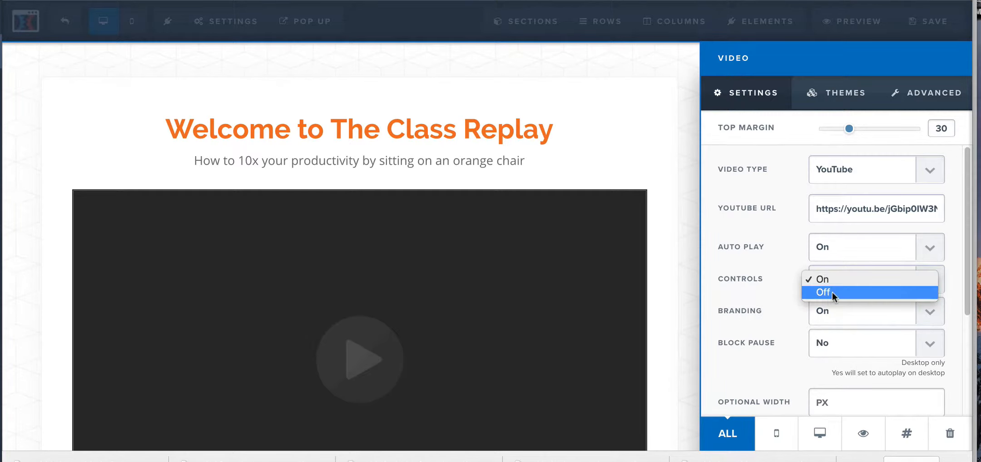
{"action": "left_click", "coordinate": [832, 292]}
{"action": "left_click", "coordinate": [835, 311]}
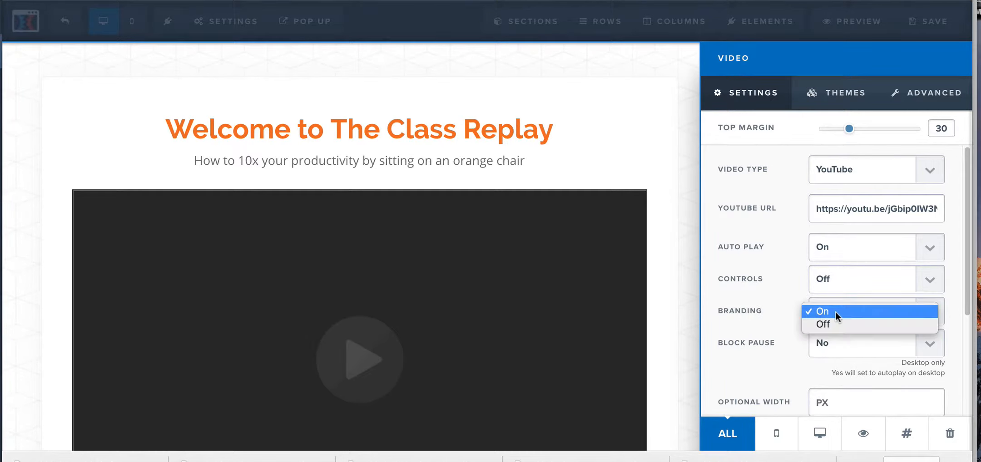
{"action": "left_click", "coordinate": [831, 324]}
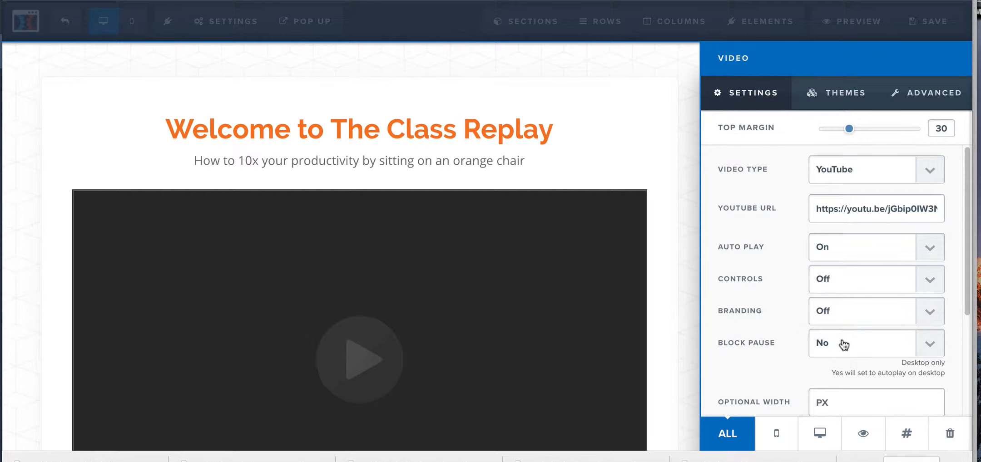
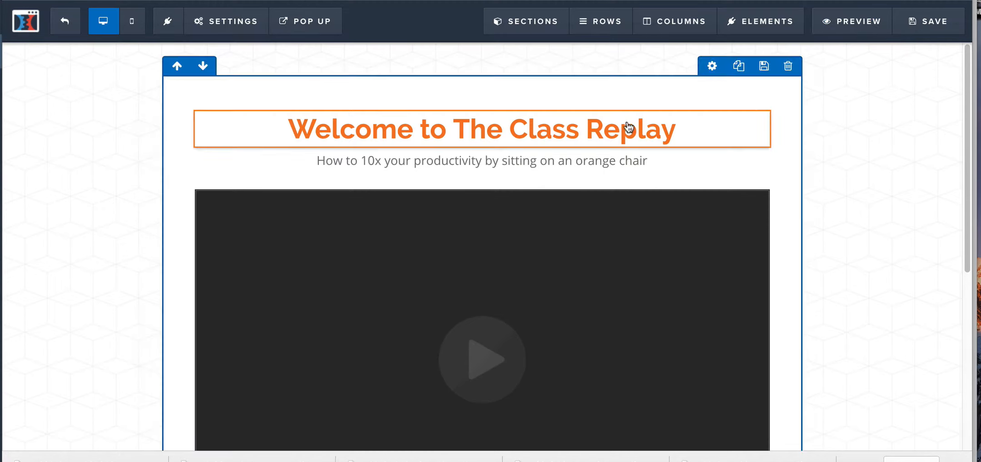
Step: Exit the page editor and look over the automation events of the Webinar Broadcast Room and Auto Webinar Registration steps
{"action": "left_click", "coordinate": [65, 23]}
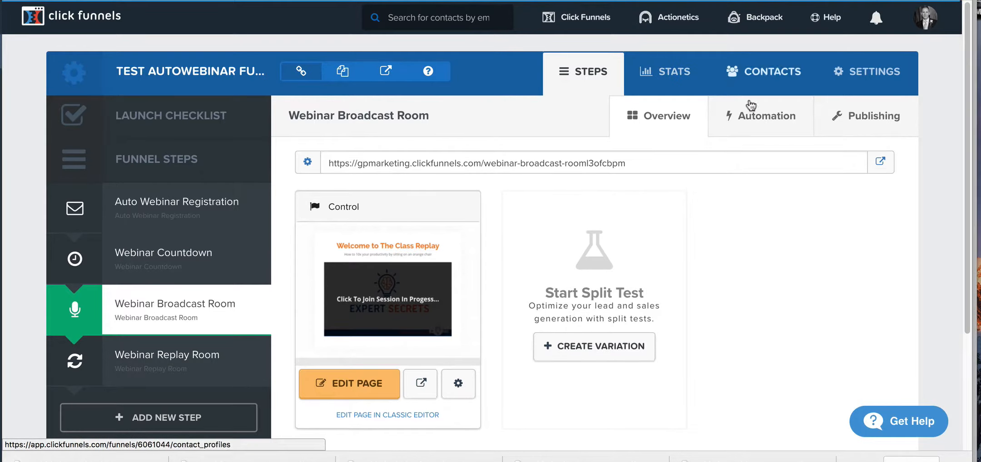
{"action": "left_click", "coordinate": [763, 122]}
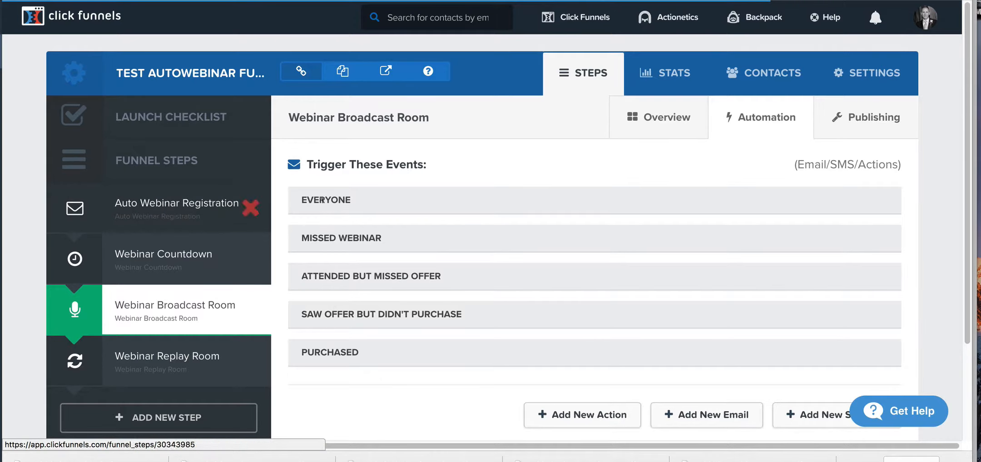
{"action": "left_click", "coordinate": [219, 223]}
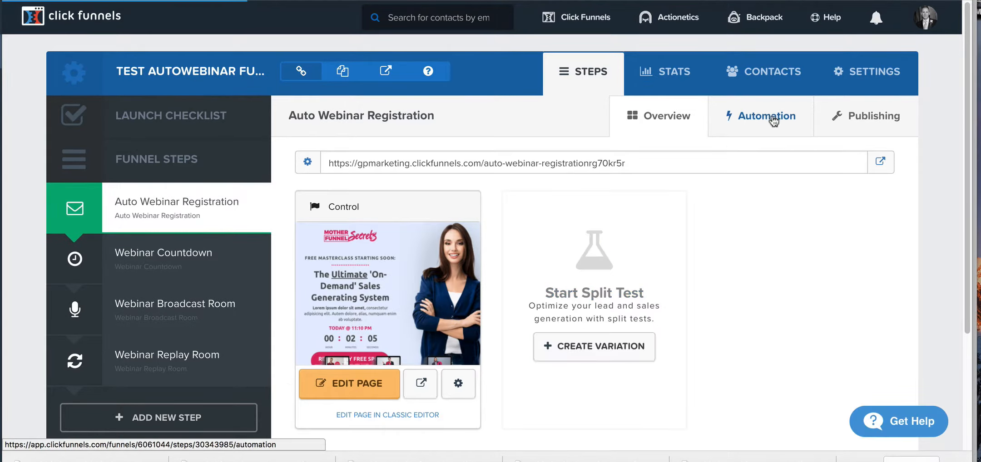
{"action": "left_click", "coordinate": [770, 117]}
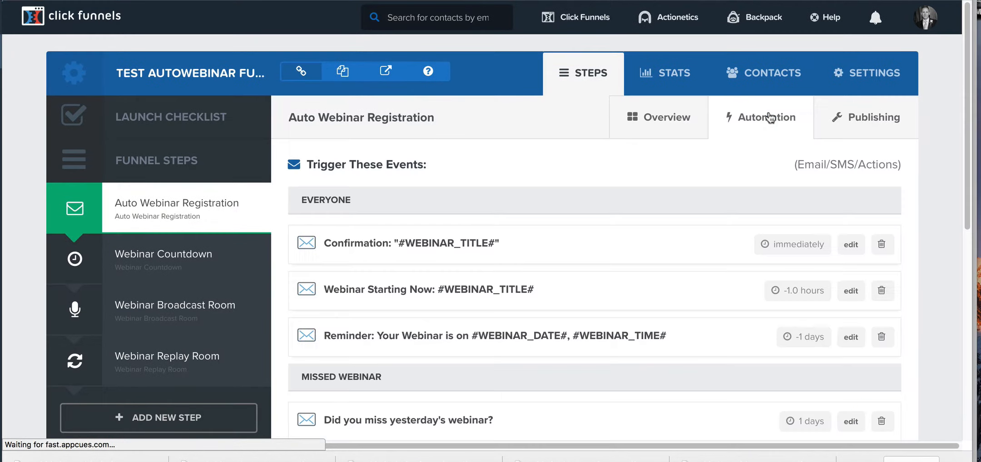
{"action": "scroll", "coordinate": [580, 255], "scroll_direction": "down", "scroll_amount": 5}
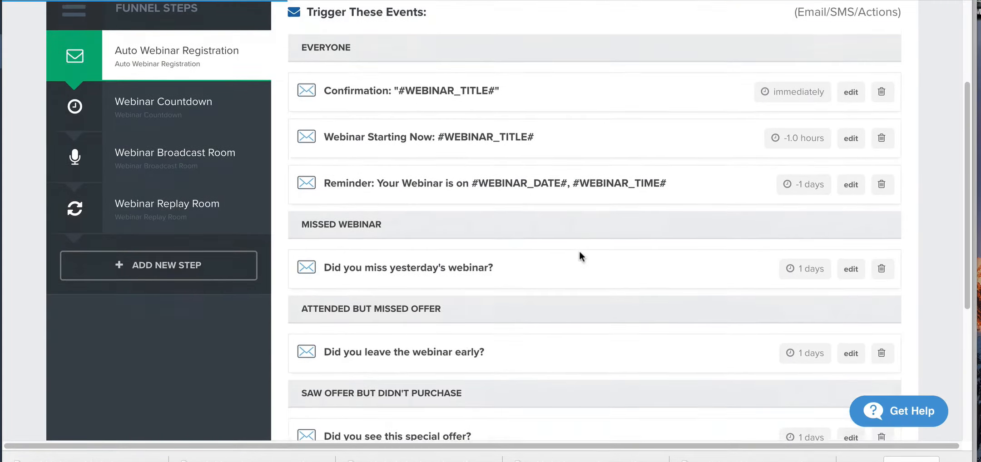
{"action": "scroll", "coordinate": [580, 254], "scroll_direction": "up", "scroll_amount": 2}
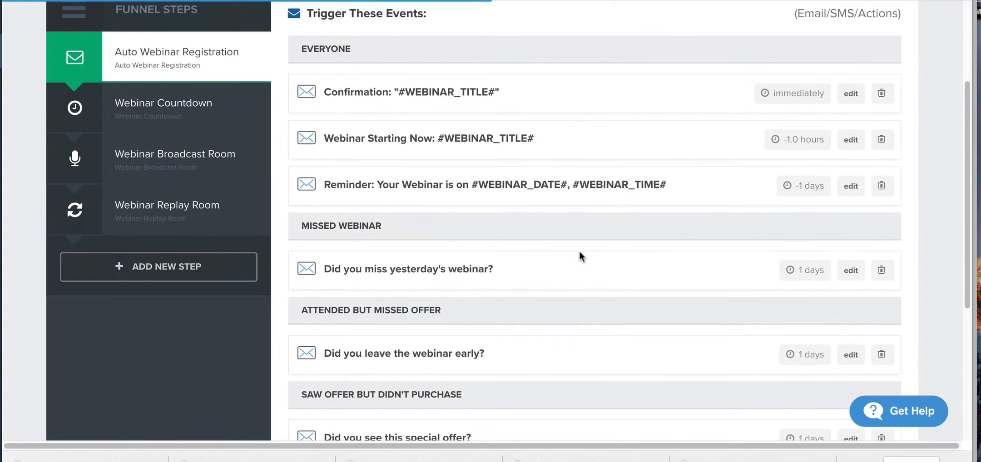
{"action": "scroll", "coordinate": [580, 253], "scroll_direction": "up", "scroll_amount": 1}
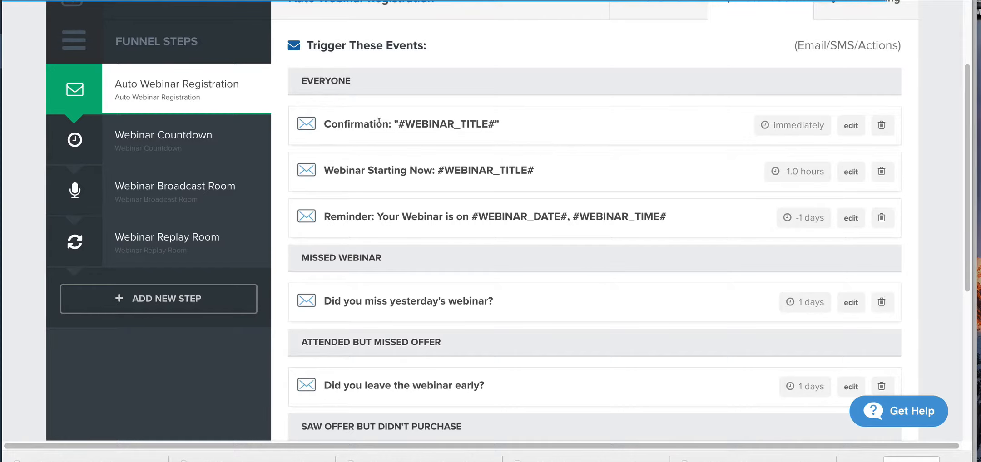
Step: Open the registration confirmation e-mail and read through its settings and HTML body, including the #WEBINAR_LINK# placeholder
{"action": "left_click", "coordinate": [848, 126]}
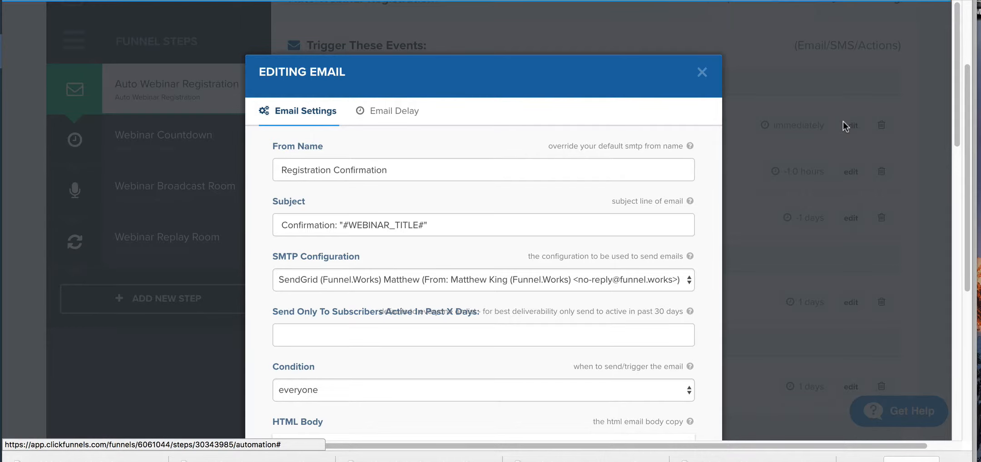
{"action": "scroll", "coordinate": [432, 229], "scroll_direction": "down", "scroll_amount": 3}
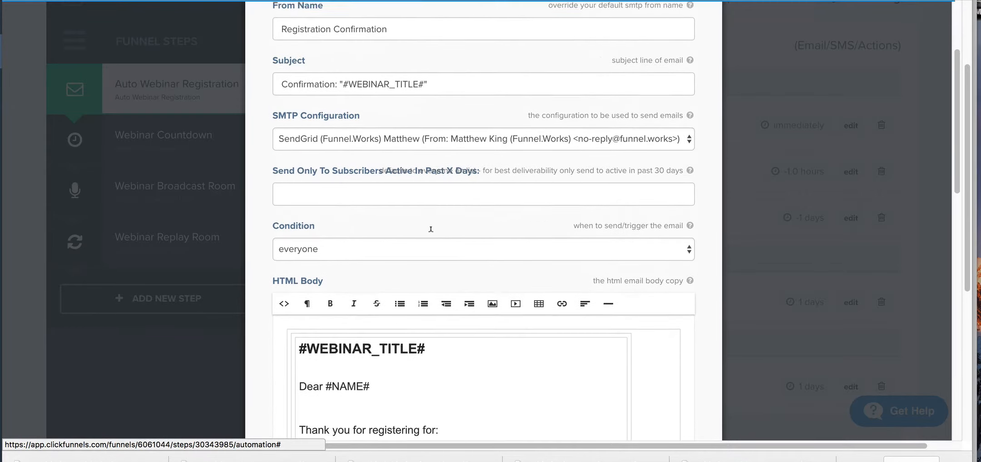
{"action": "scroll", "coordinate": [431, 230], "scroll_direction": "down", "scroll_amount": 9}
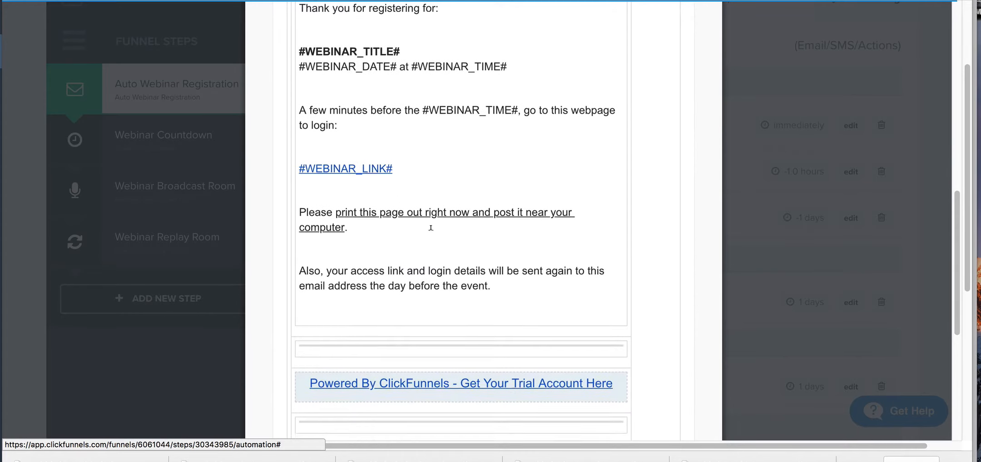
{"action": "left_click_drag", "start_coordinate": [394, 169], "coordinate": [335, 162]}
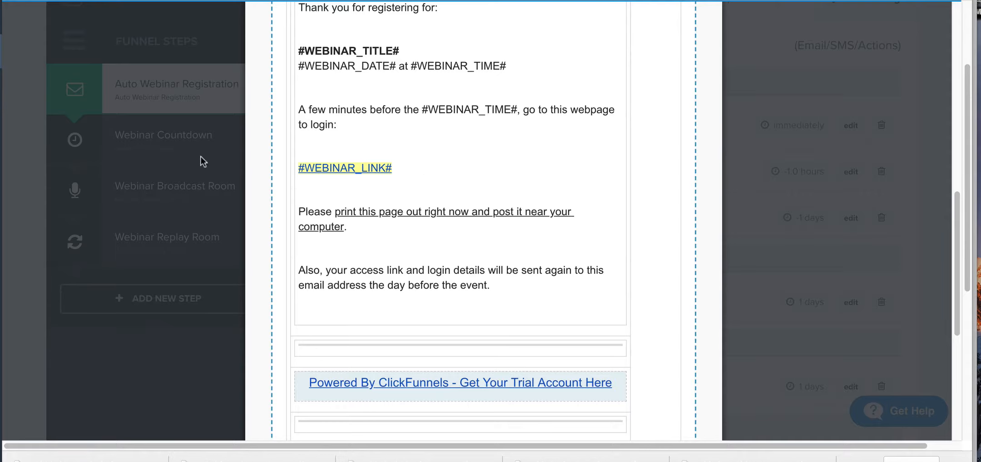
{"action": "left_click", "coordinate": [181, 153]}
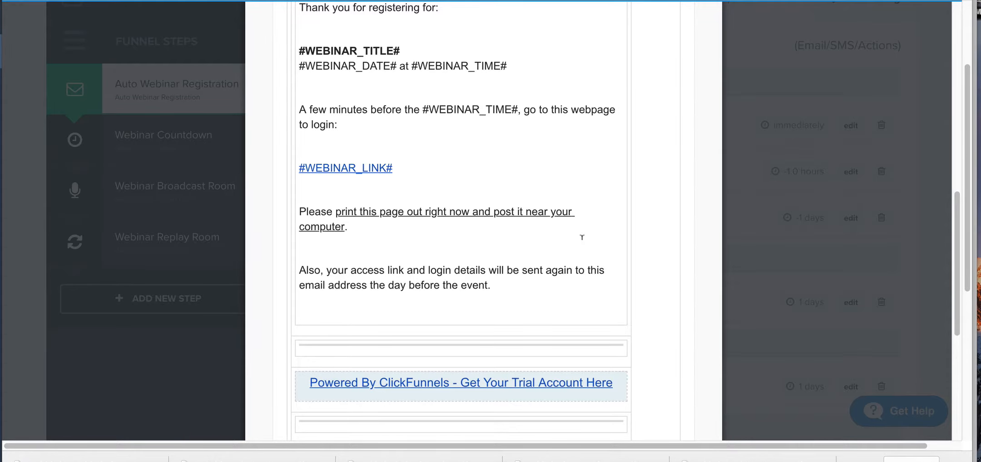
{"action": "scroll", "coordinate": [571, 145], "scroll_direction": "down", "scroll_amount": 7}
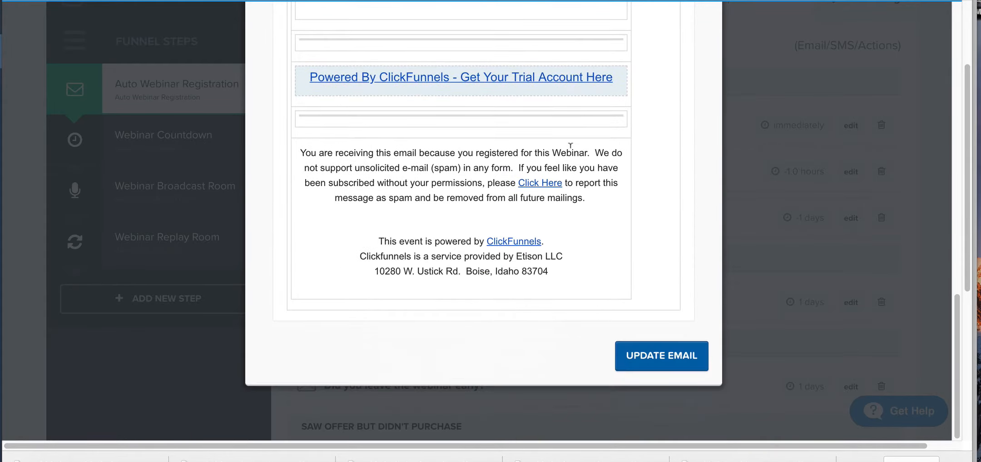
{"action": "scroll", "coordinate": [571, 146], "scroll_direction": "up", "scroll_amount": 9}
{"action": "scroll", "coordinate": [571, 145], "scroll_direction": "down", "scroll_amount": 8}
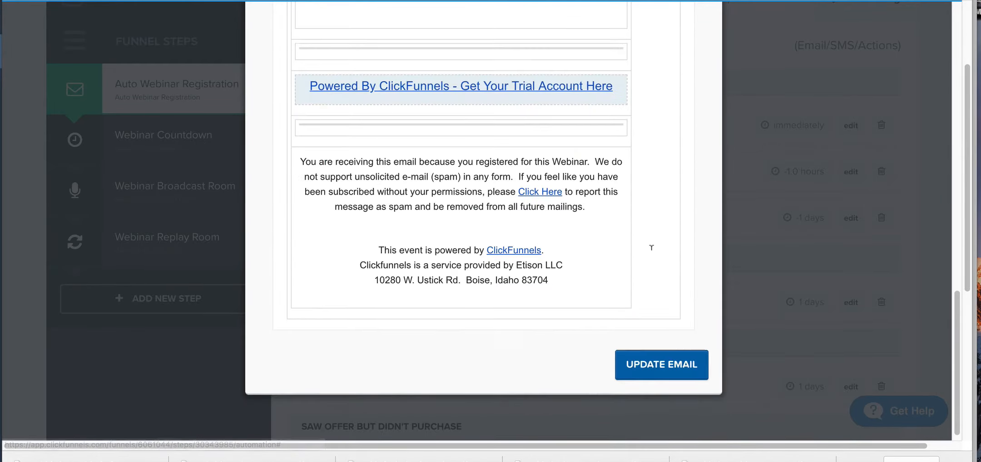
{"action": "scroll", "coordinate": [621, 254], "scroll_direction": "up", "scroll_amount": 4}
{"action": "scroll", "coordinate": [621, 254], "scroll_direction": "up", "scroll_amount": 10}
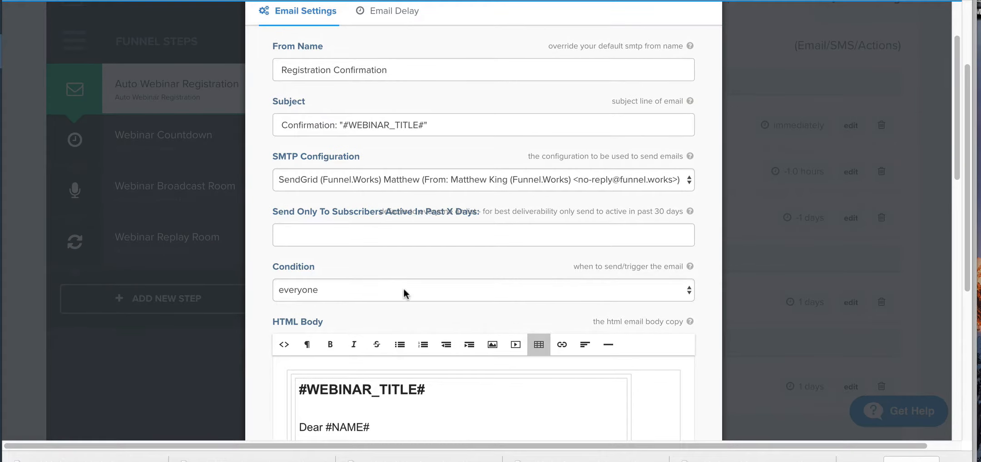
Step: Check the trigger conditions available for the confirmation e-mail and close it without changing anything
{"action": "left_click", "coordinate": [386, 288]}
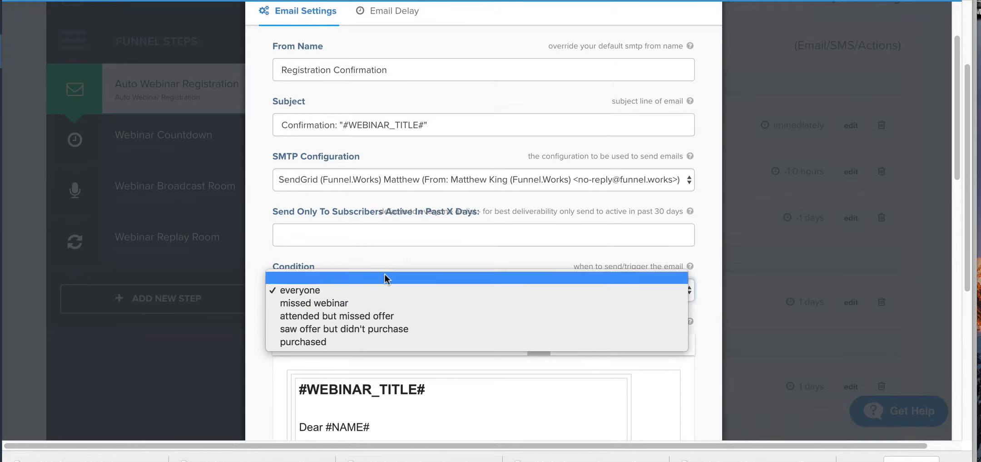
{"action": "left_click", "coordinate": [408, 263]}
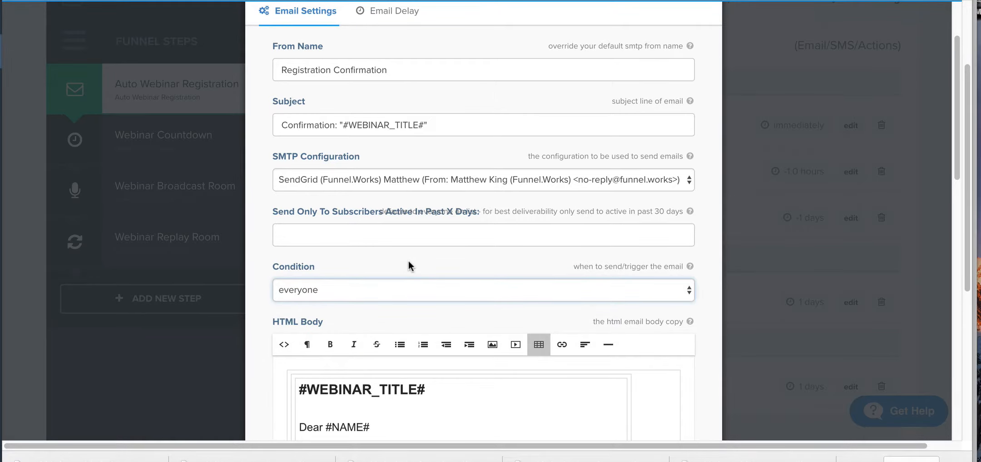
{"action": "scroll", "coordinate": [403, 164], "scroll_direction": "up", "scroll_amount": 3}
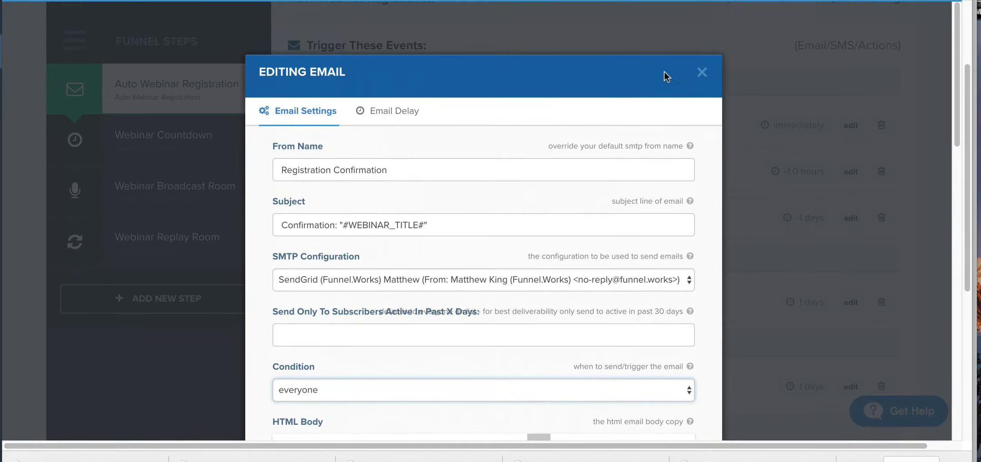
{"action": "left_click", "coordinate": [699, 71]}
Step: Review the follow-up e-mails grouped under missed webinar, attended but missed offer, and saw offer but didn't purchase
{"action": "scroll", "coordinate": [503, 168], "scroll_direction": "down", "scroll_amount": 1}
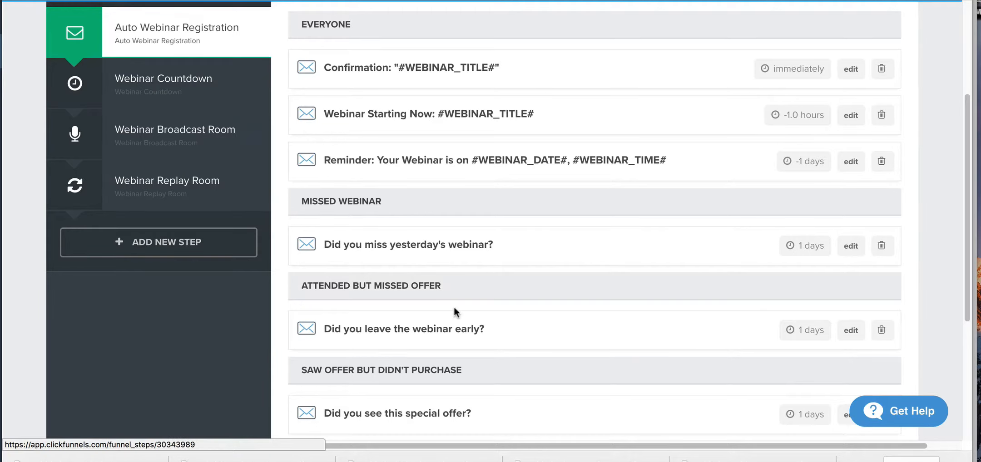
{"action": "scroll", "coordinate": [504, 271], "scroll_direction": "down", "scroll_amount": 2}
{"action": "scroll", "coordinate": [503, 272], "scroll_direction": "up", "scroll_amount": 1}
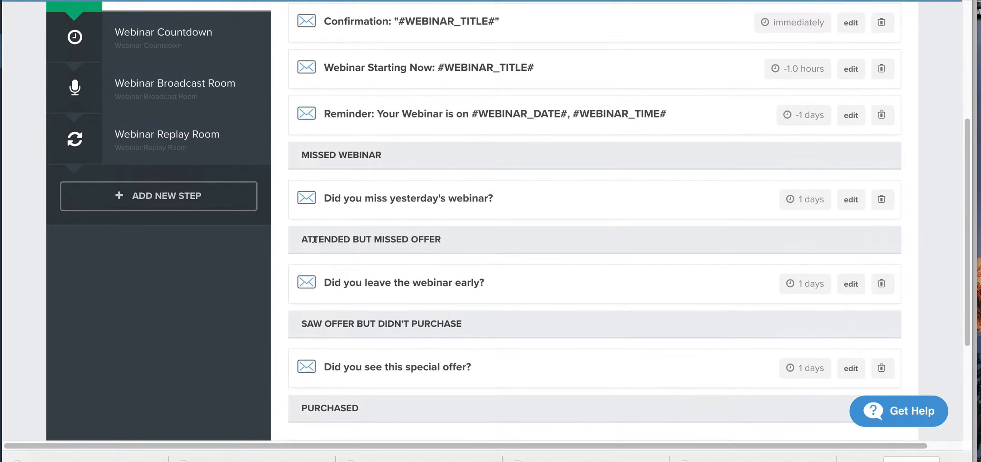
{"action": "left_click_drag", "start_coordinate": [314, 240], "coordinate": [432, 236]}
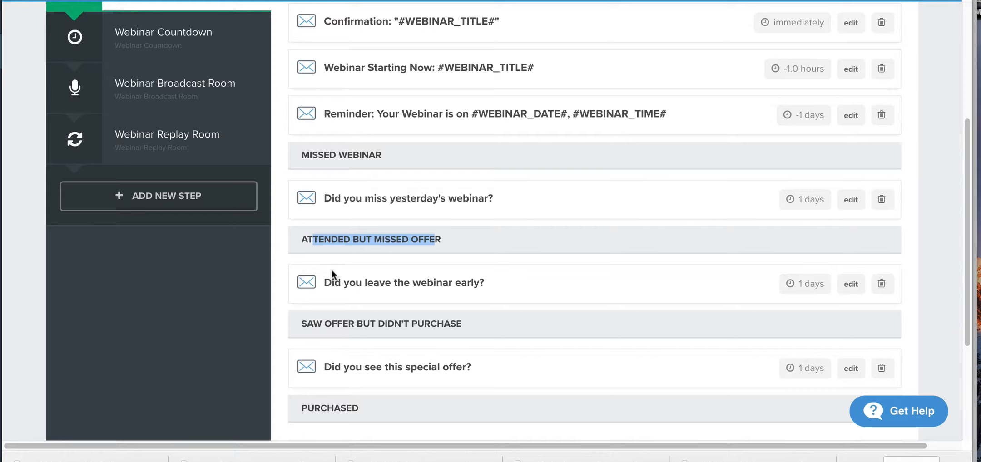
{"action": "left_click", "coordinate": [224, 249]}
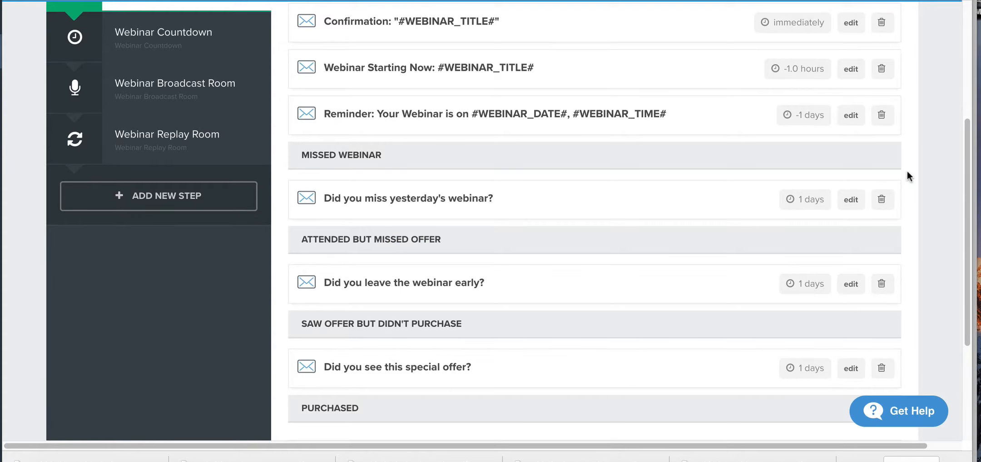
{"action": "scroll", "coordinate": [909, 176], "scroll_direction": "up", "scroll_amount": 5}
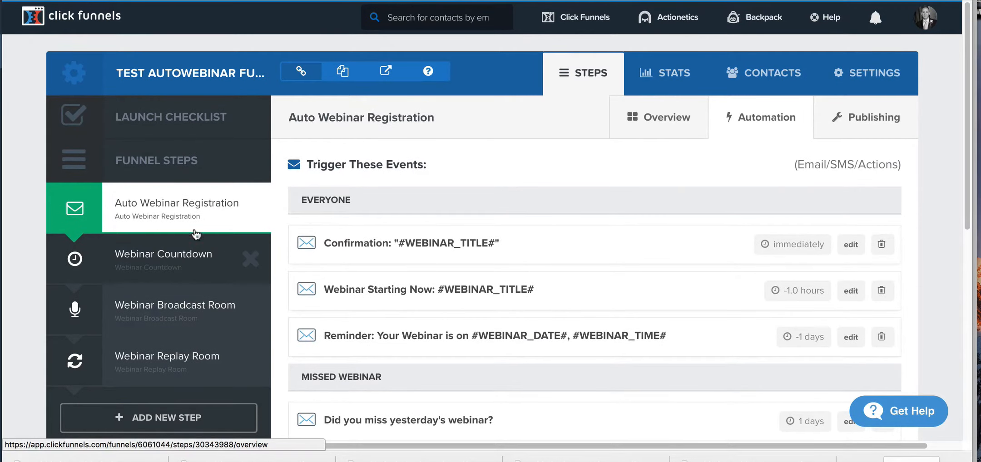
Step: Go to the Webinar Broadcast Room step and check its page's name, path and version history
{"action": "left_click", "coordinate": [202, 214]}
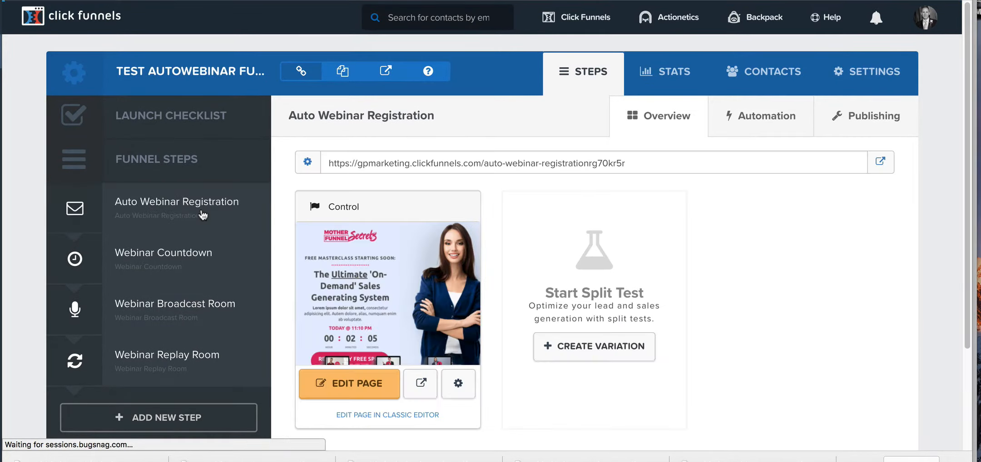
{"action": "left_click", "coordinate": [217, 323]}
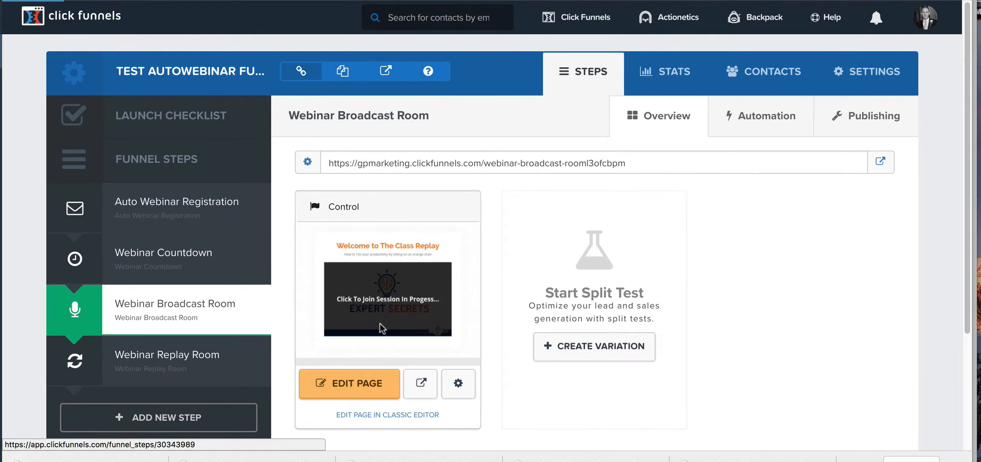
{"action": "left_click", "coordinate": [460, 385]}
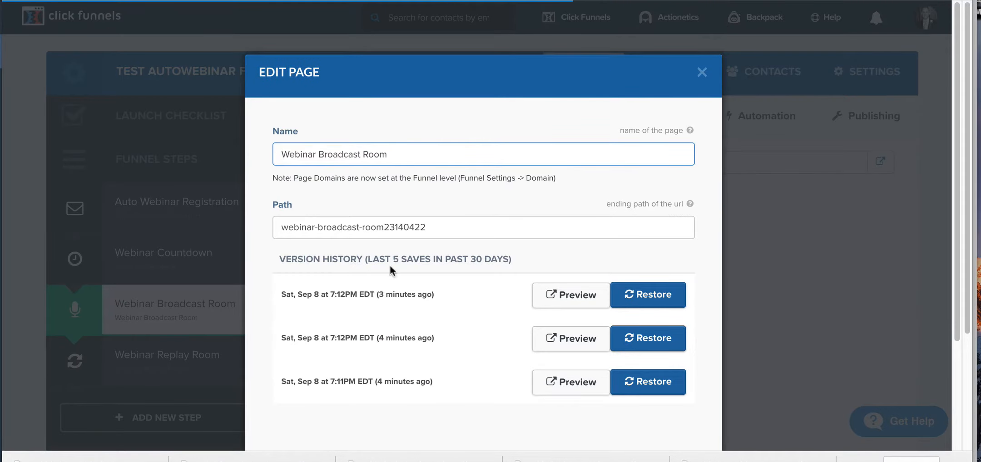
{"action": "left_click", "coordinate": [702, 72]}
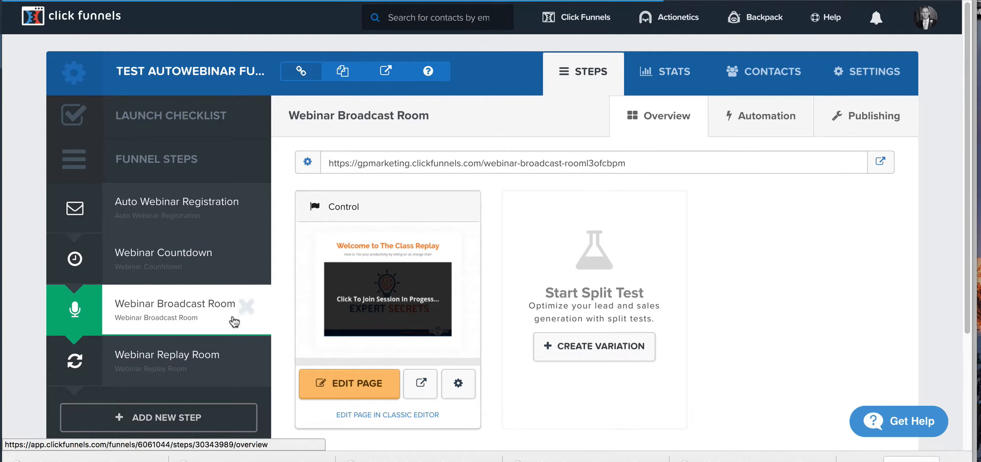
Step: Set the Webinar Broadcast Room page's Show Offer time to 1000 seconds in its webinar settings and save the page
{"action": "left_click", "coordinate": [352, 388]}
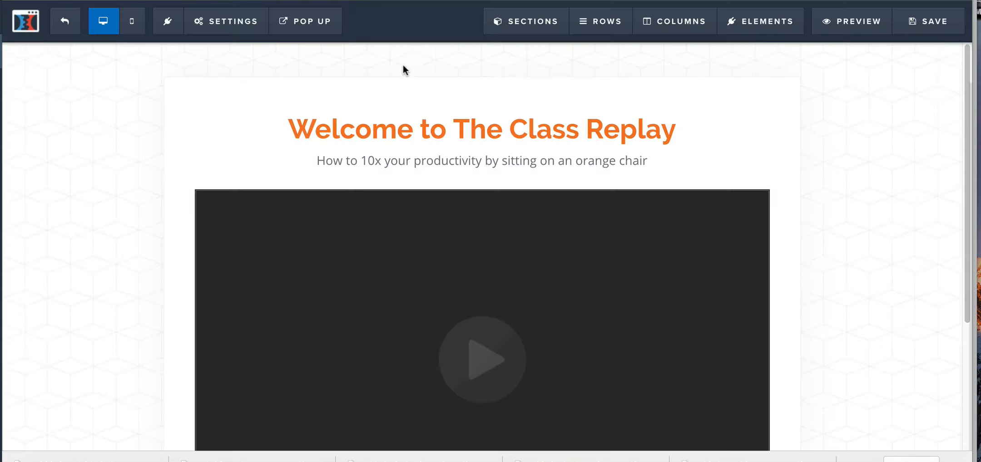
{"action": "left_click", "coordinate": [227, 22]}
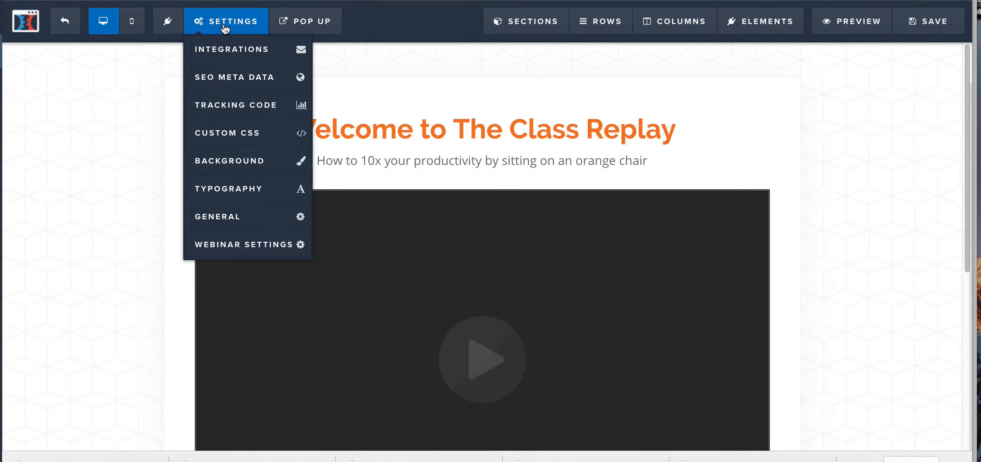
{"action": "left_click", "coordinate": [248, 243]}
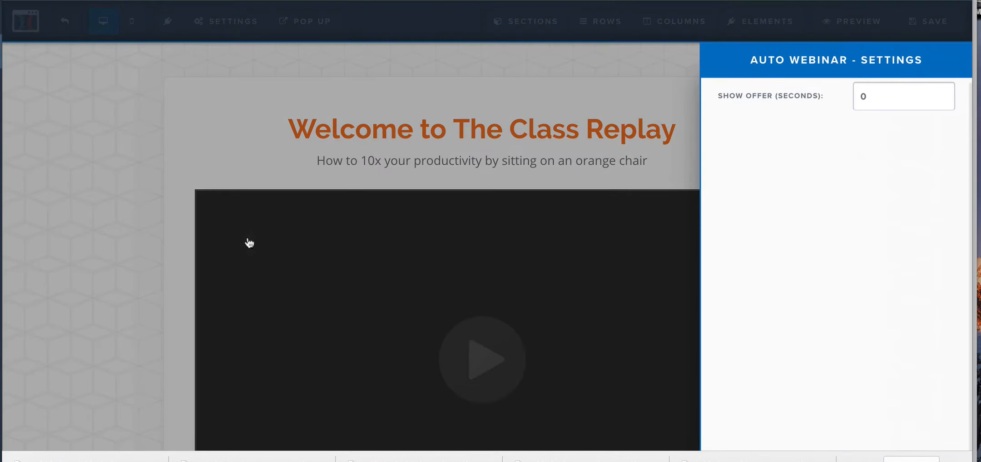
{"action": "double_click", "coordinate": [881, 96]}
{"action": "type", "text": "1000"}
{"action": "left_click", "coordinate": [82, 164]}
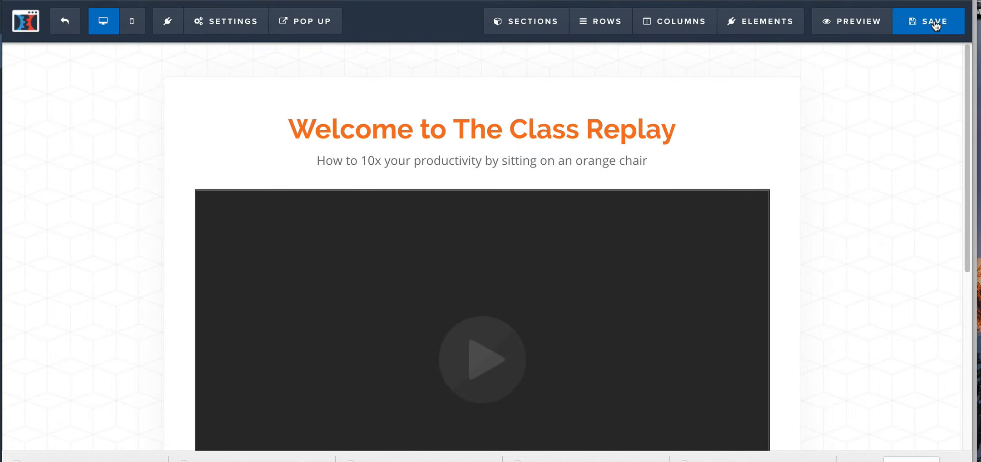
{"action": "left_click", "coordinate": [935, 24]}
Step: Look at the product offer button below the video, exit the editor, and return to the Auto Webinar Registration step
{"action": "scroll", "coordinate": [697, 185], "scroll_direction": "down", "scroll_amount": 5}
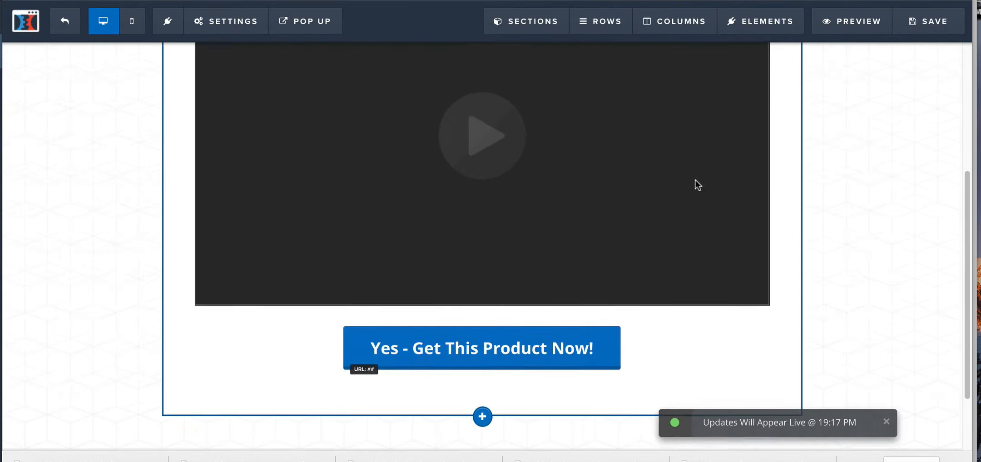
{"action": "scroll", "coordinate": [698, 185], "scroll_direction": "up", "scroll_amount": 5}
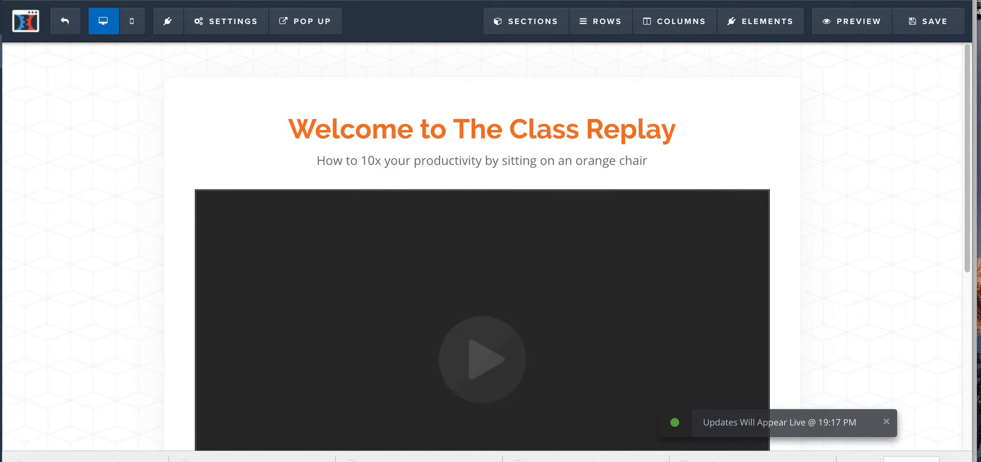
{"action": "left_click", "coordinate": [69, 28]}
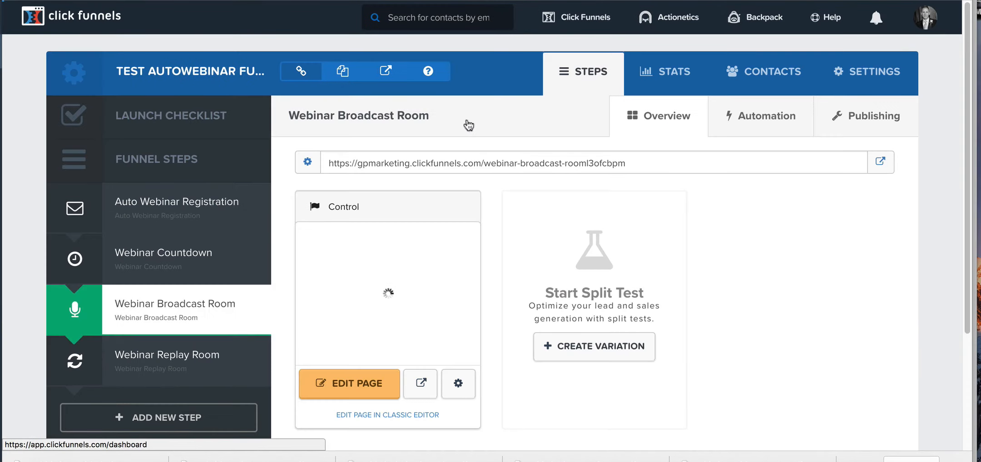
{"action": "left_click", "coordinate": [200, 215]}
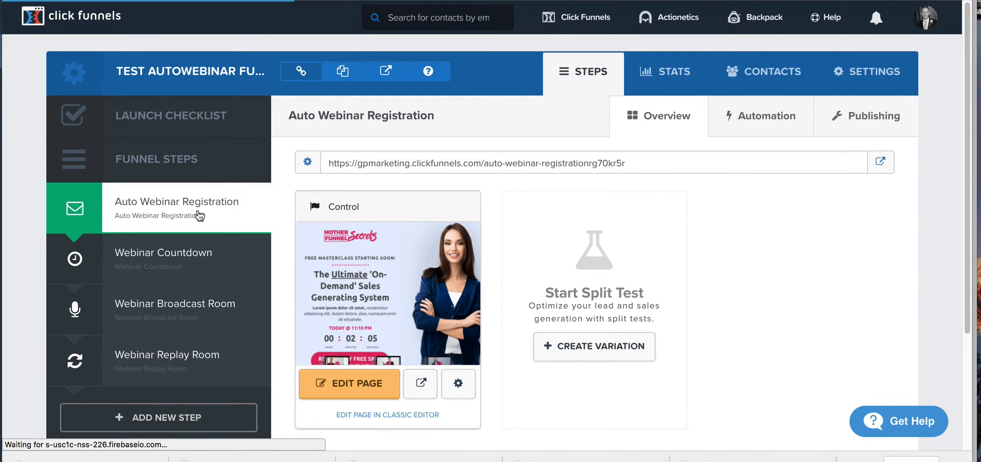
Step: Check the Auto Webinar Registration step's URL and compare it with the name and path in its page settings
{"action": "left_click", "coordinate": [502, 159]}
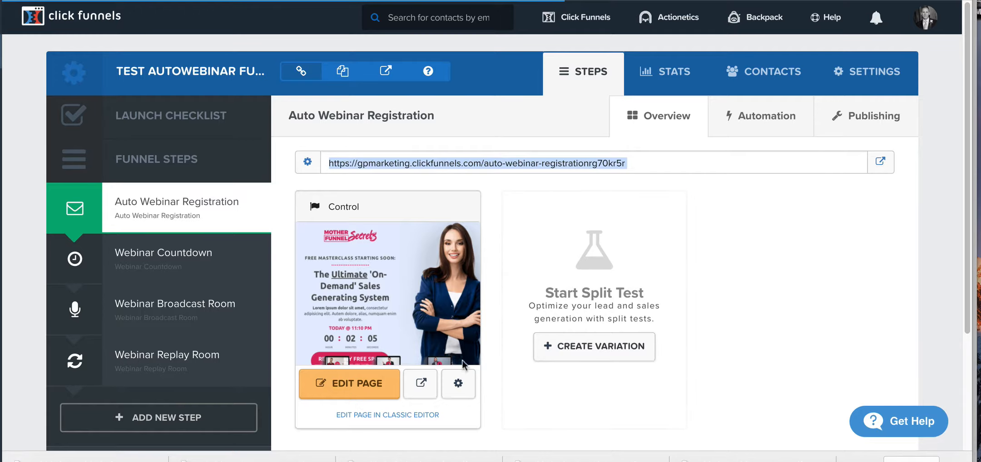
{"action": "left_click", "coordinate": [455, 384]}
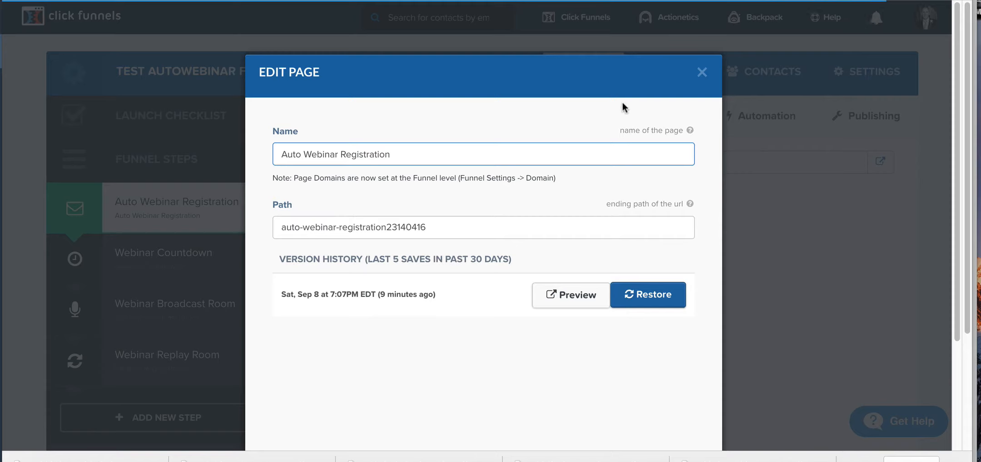
{"action": "left_click", "coordinate": [702, 72]}
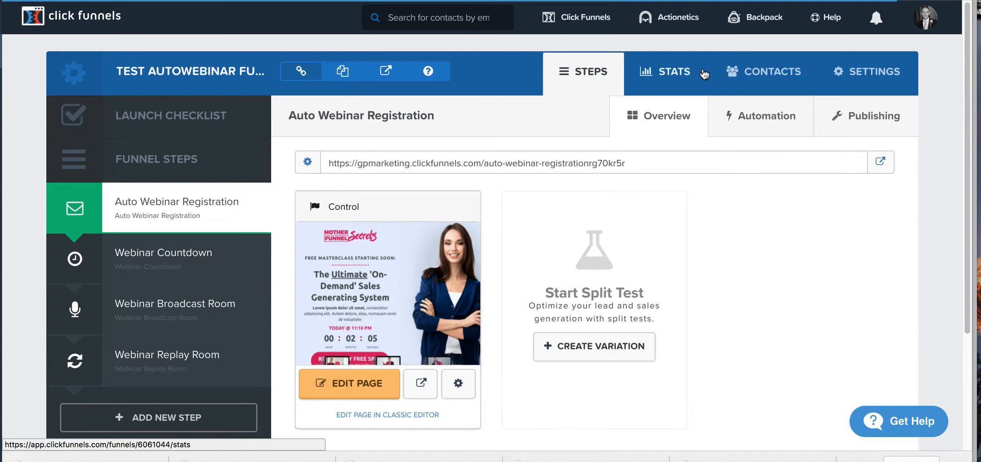
{"action": "triple_click", "coordinate": [529, 162]}
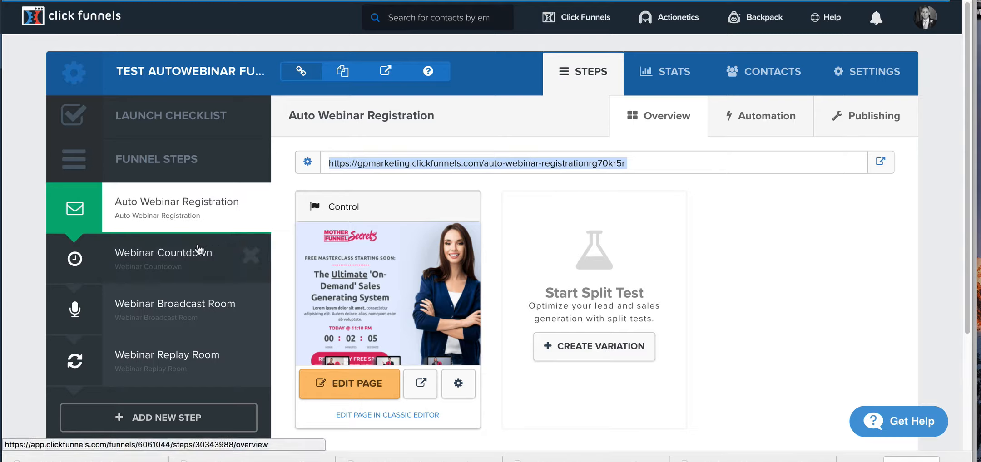
{"action": "left_click", "coordinate": [459, 383]}
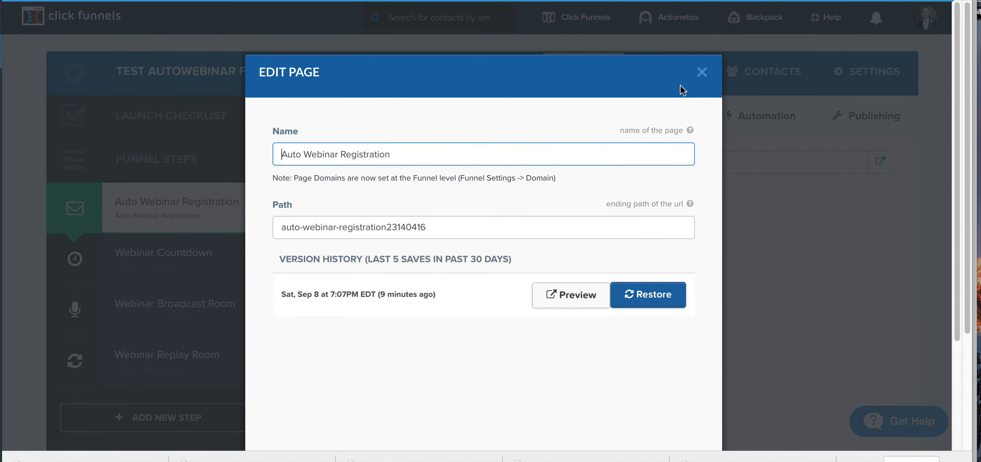
{"action": "left_click", "coordinate": [488, 226]}
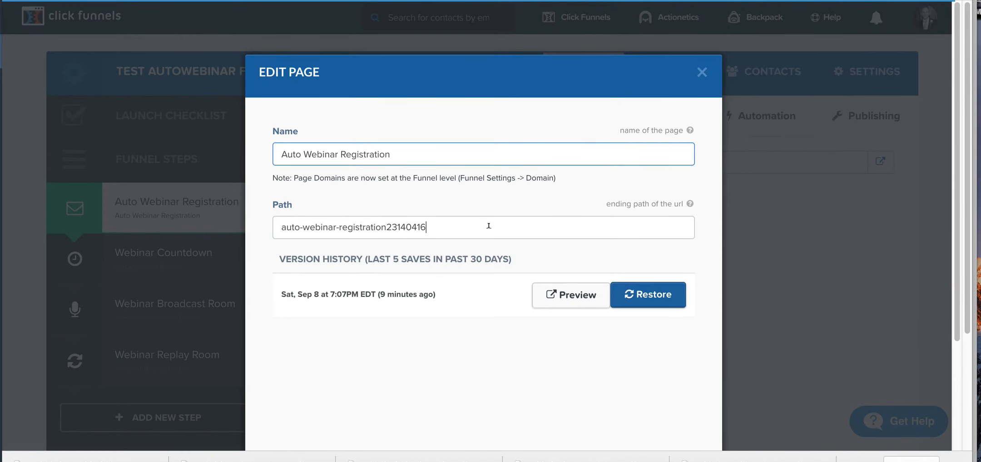
{"action": "left_click", "coordinate": [702, 72]}
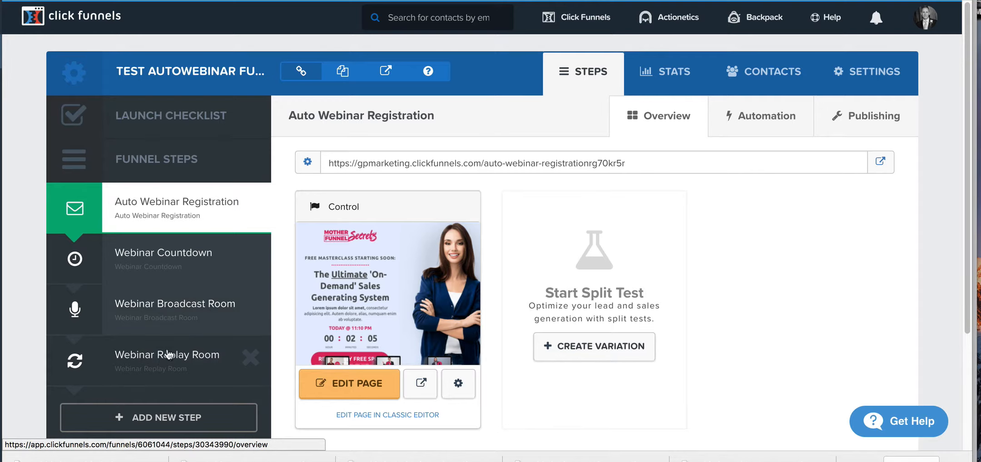
Step: Delete the Webinar Replay Room step from the funnel and confirm the deletion
{"action": "left_click", "coordinate": [246, 360]}
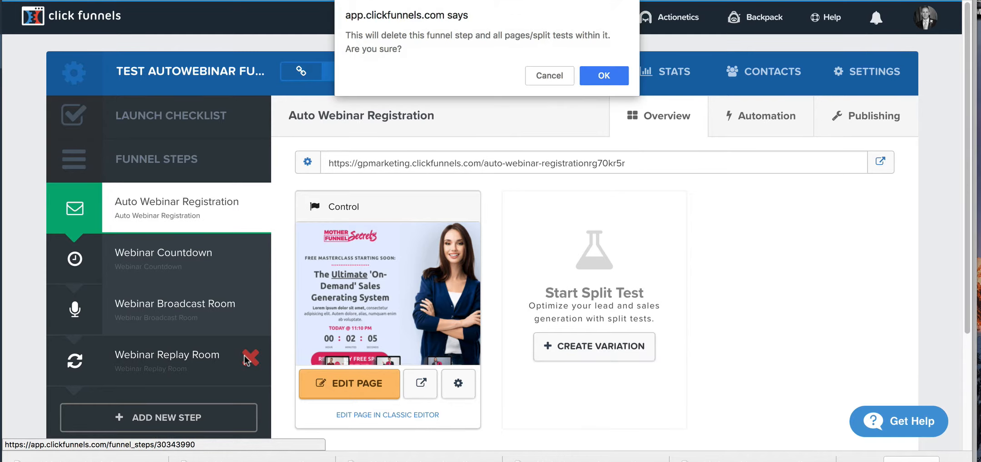
{"action": "left_click", "coordinate": [595, 79]}
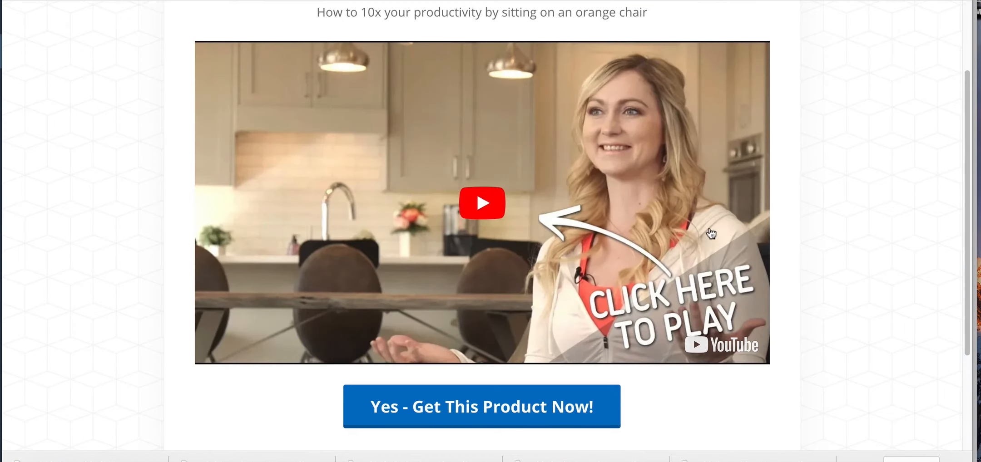
Step: Look through the short video sales page with its product button and the long-form registration page for the 30-day interview series
{"action": "scroll", "coordinate": [711, 234], "scroll_direction": "up", "scroll_amount": 3}
{"action": "scroll", "coordinate": [711, 234], "scroll_direction": "down", "scroll_amount": 1}
{"action": "scroll", "coordinate": [711, 234], "scroll_direction": "down", "scroll_amount": 5}
{"action": "scroll", "coordinate": [708, 232], "scroll_direction": "up", "scroll_amount": 6}
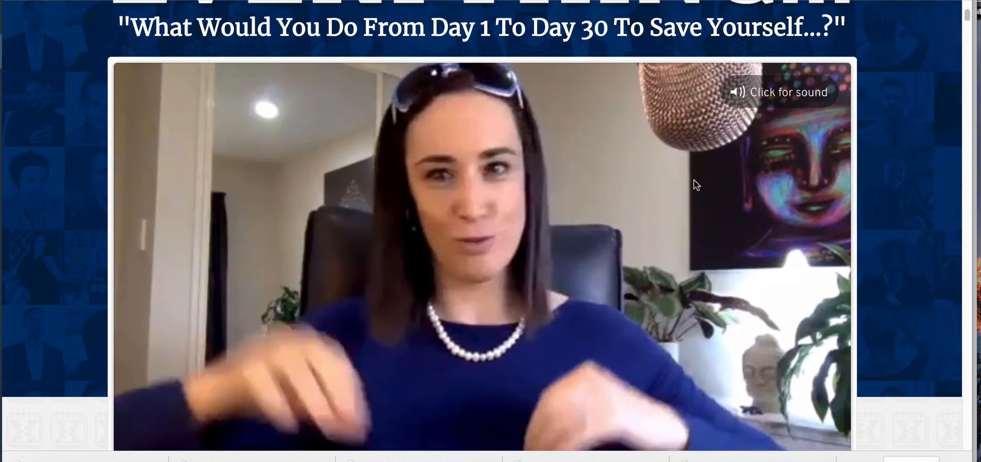
{"action": "scroll", "coordinate": [694, 181], "scroll_direction": "down", "scroll_amount": 6}
{"action": "scroll", "coordinate": [696, 184], "scroll_direction": "up", "scroll_amount": 3}
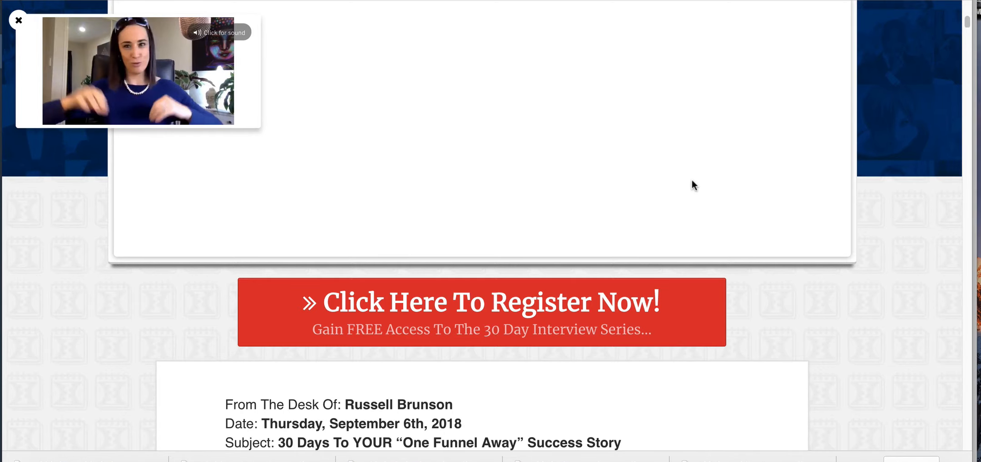
{"action": "scroll", "coordinate": [692, 180], "scroll_direction": "down", "scroll_amount": 15}
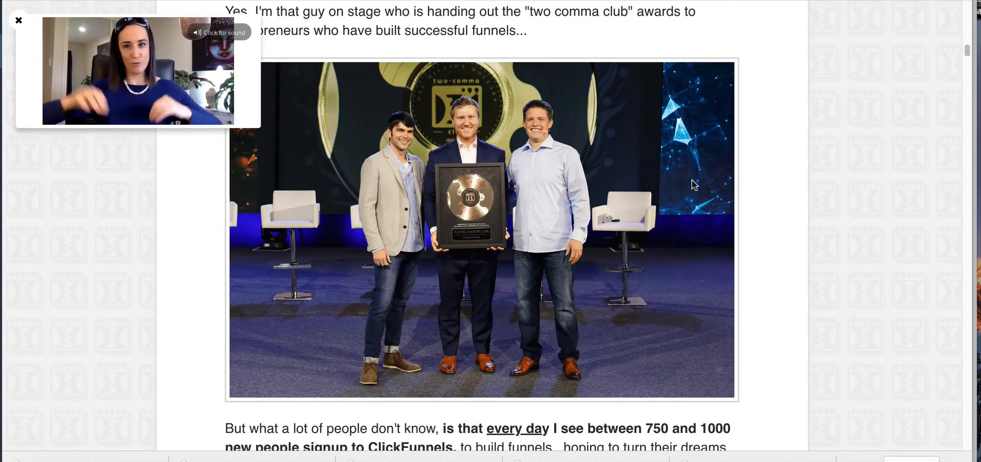
{"action": "scroll", "coordinate": [694, 184], "scroll_direction": "down", "scroll_amount": 13}
{"action": "scroll", "coordinate": [692, 181], "scroll_direction": "up", "scroll_amount": 2}
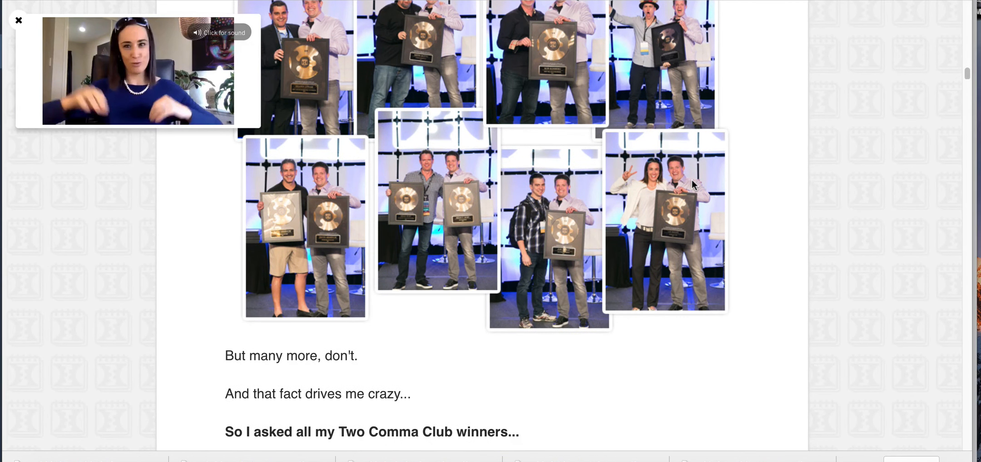
{"action": "scroll", "coordinate": [688, 41], "scroll_direction": "up", "scroll_amount": 2}
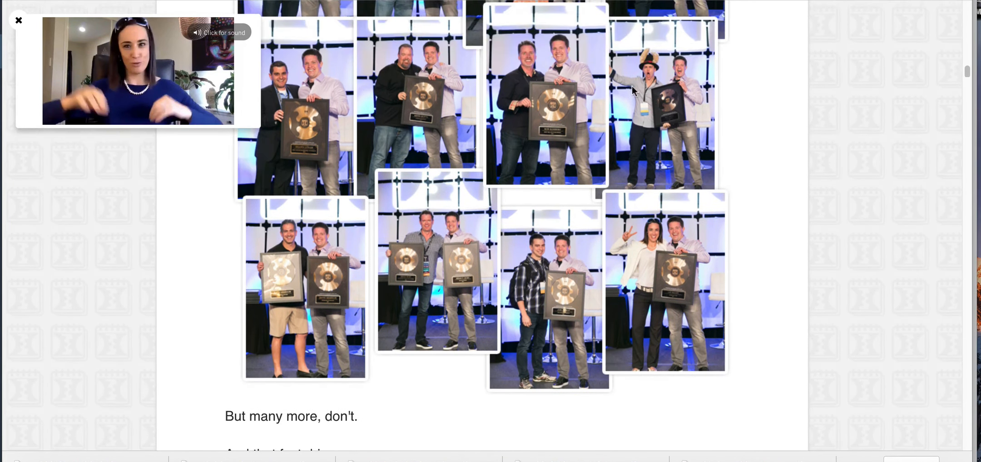